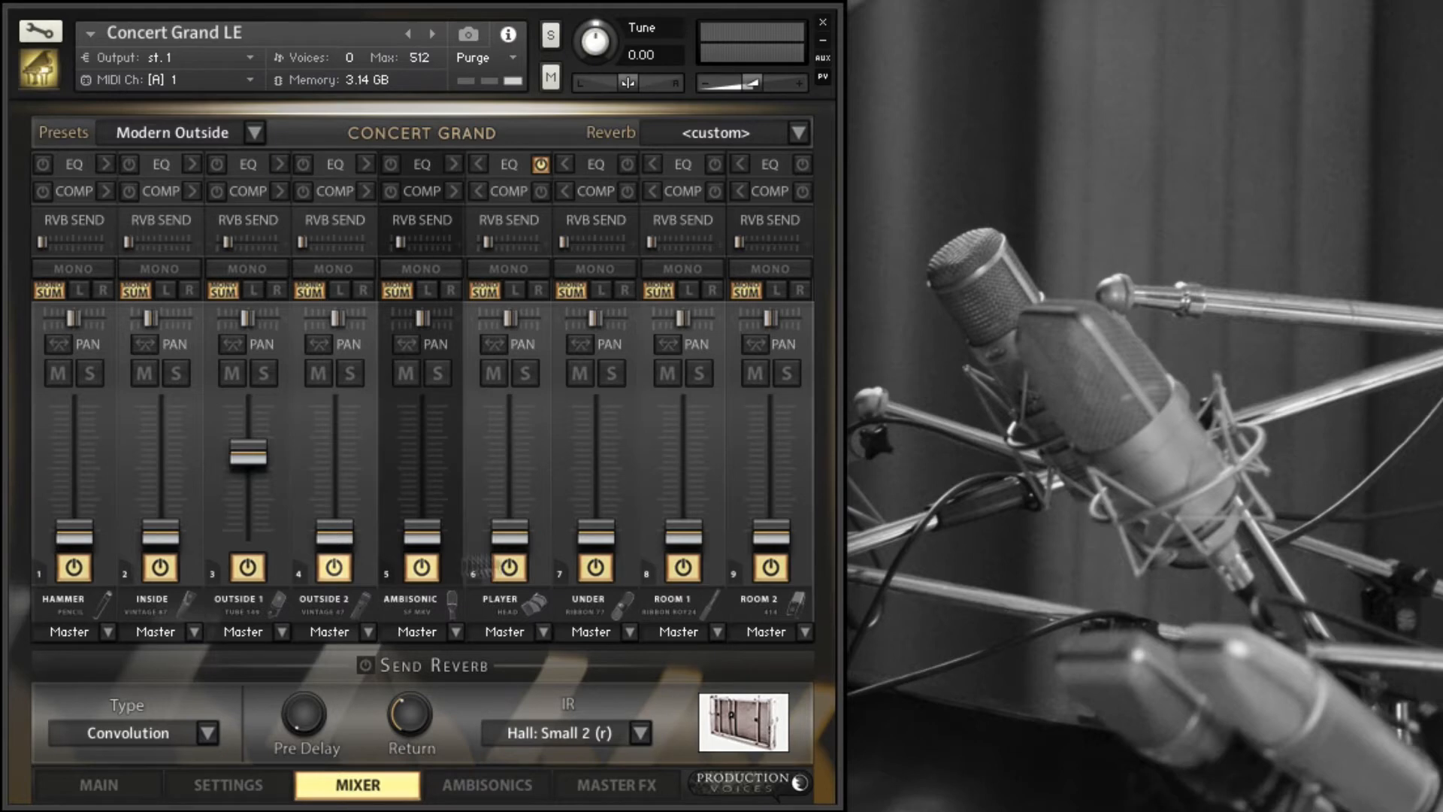
# Unload and reload the Ambisonic microphone, and look through the available presets without choosing another one
pyautogui.click(422, 570)
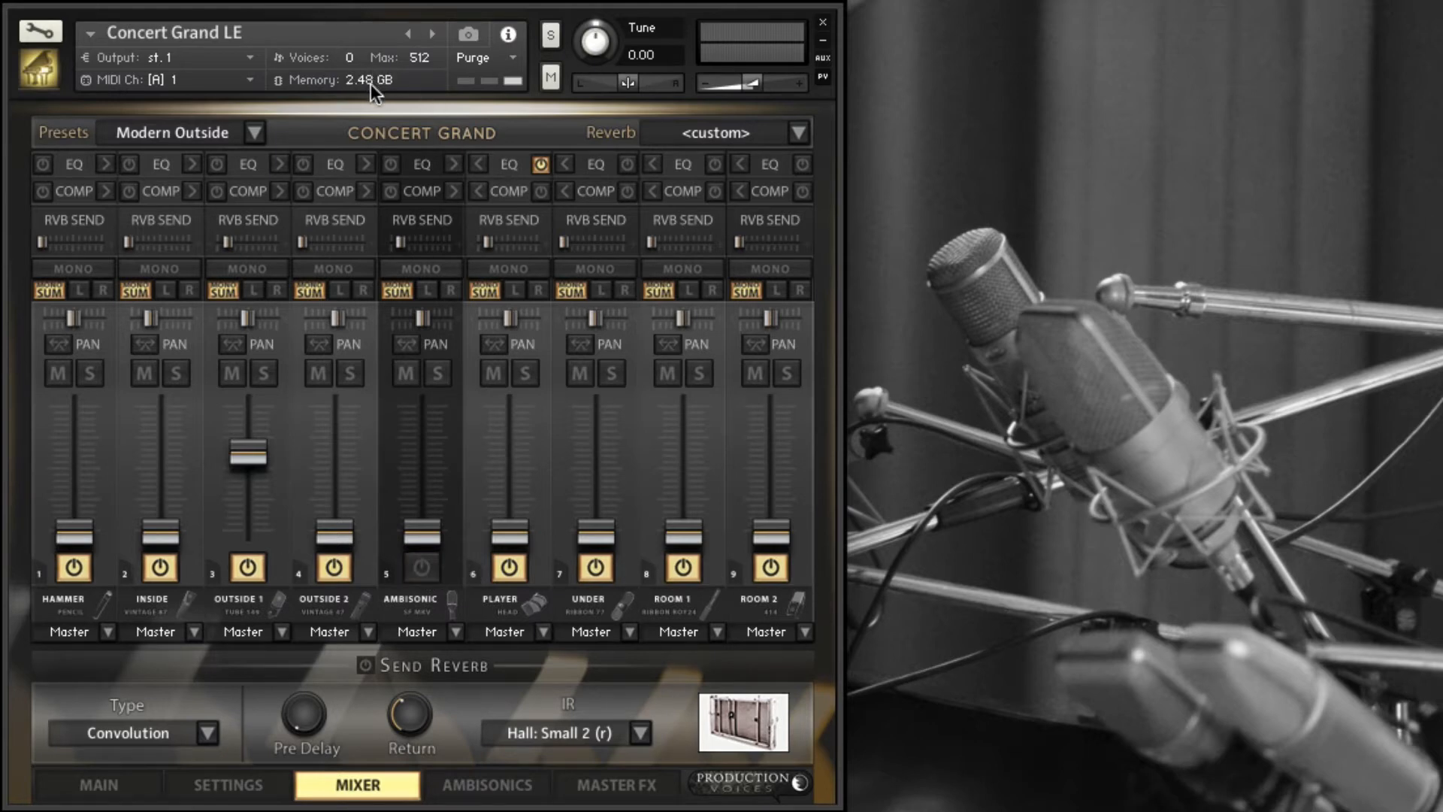
pyautogui.click(423, 572)
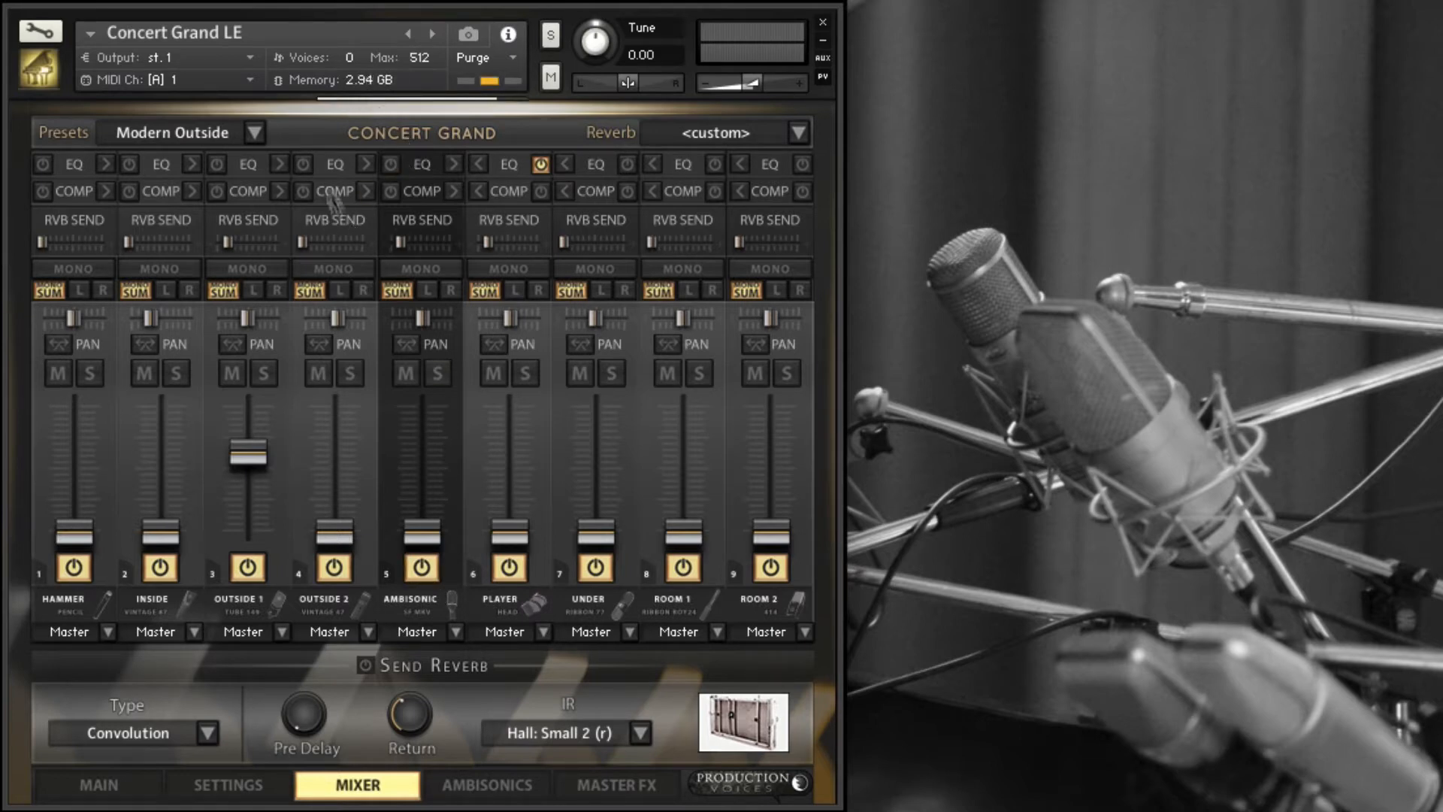
pyautogui.click(248, 133)
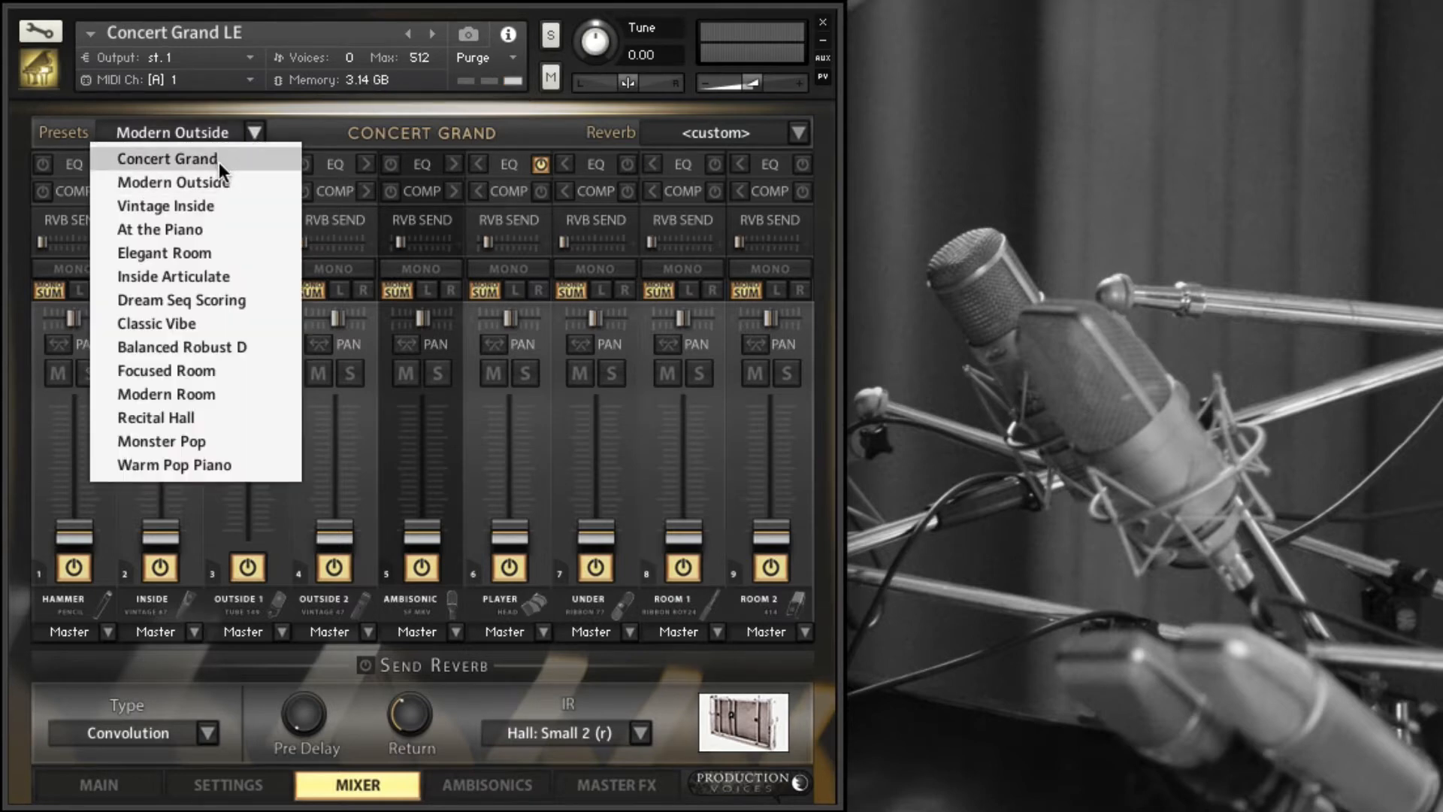
pyautogui.click(314, 131)
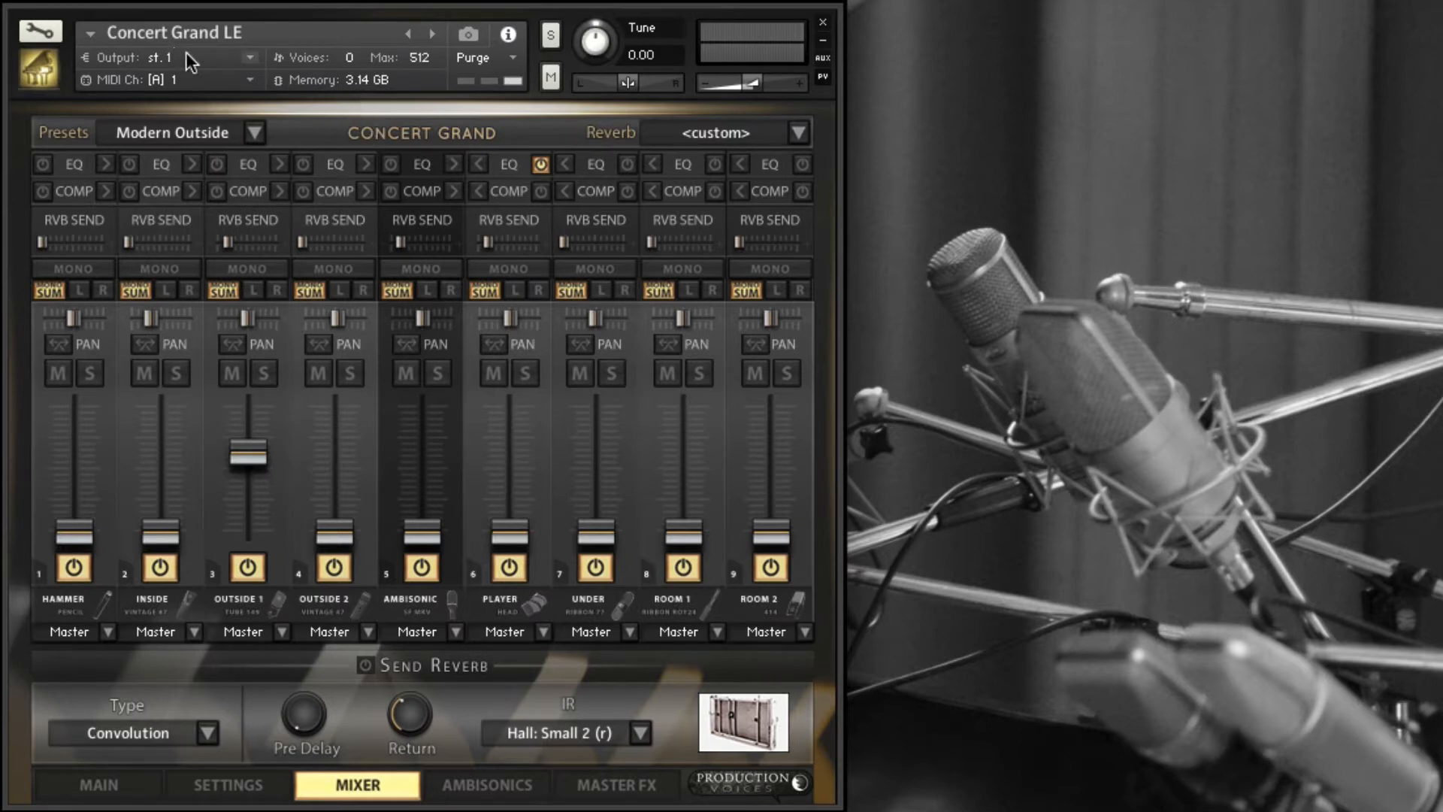
# Enable the Hammer channel's EQ, view its Solid GEQ controls, and close them
pyautogui.click(217, 164)
pyautogui.click(104, 164)
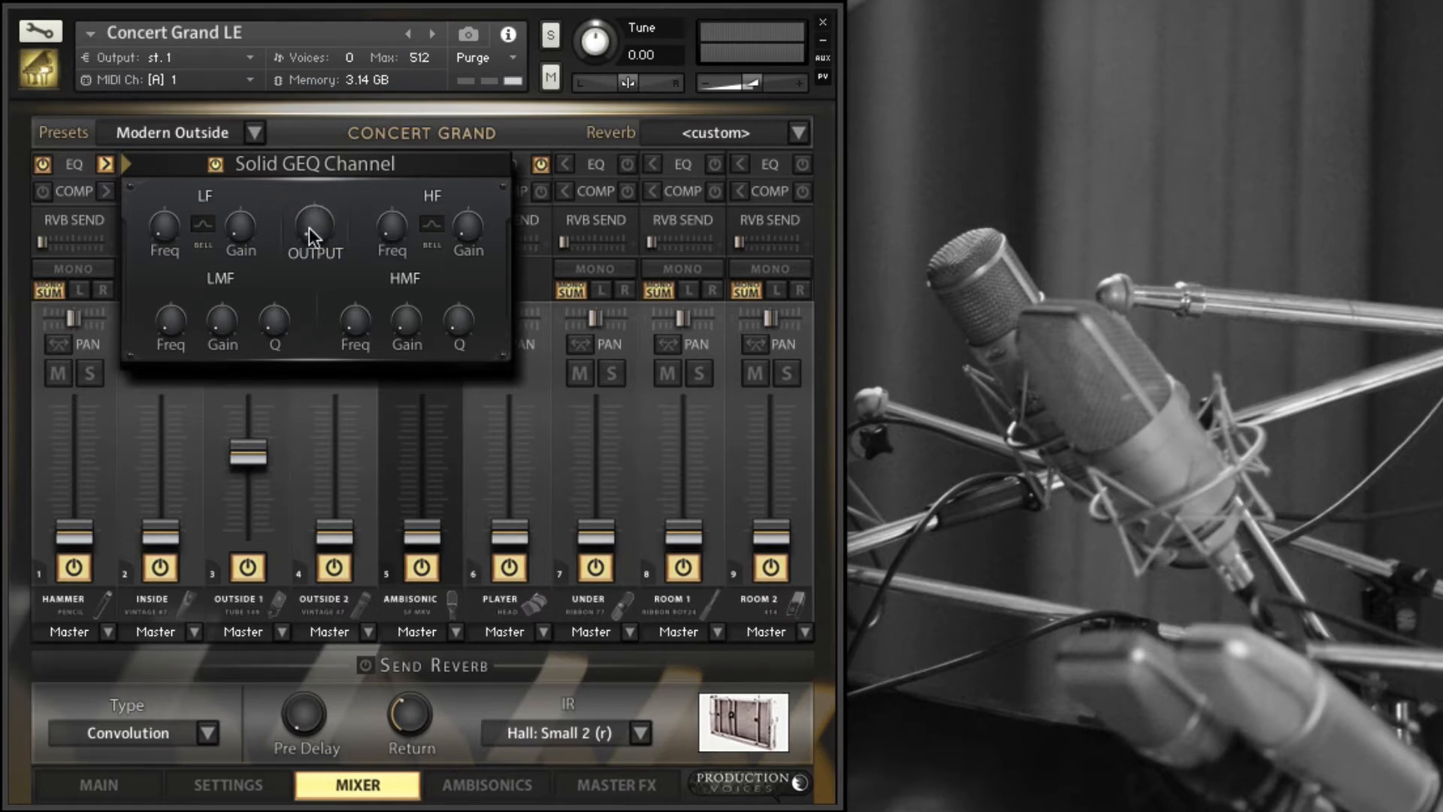
pyautogui.click(203, 225)
pyautogui.click(98, 163)
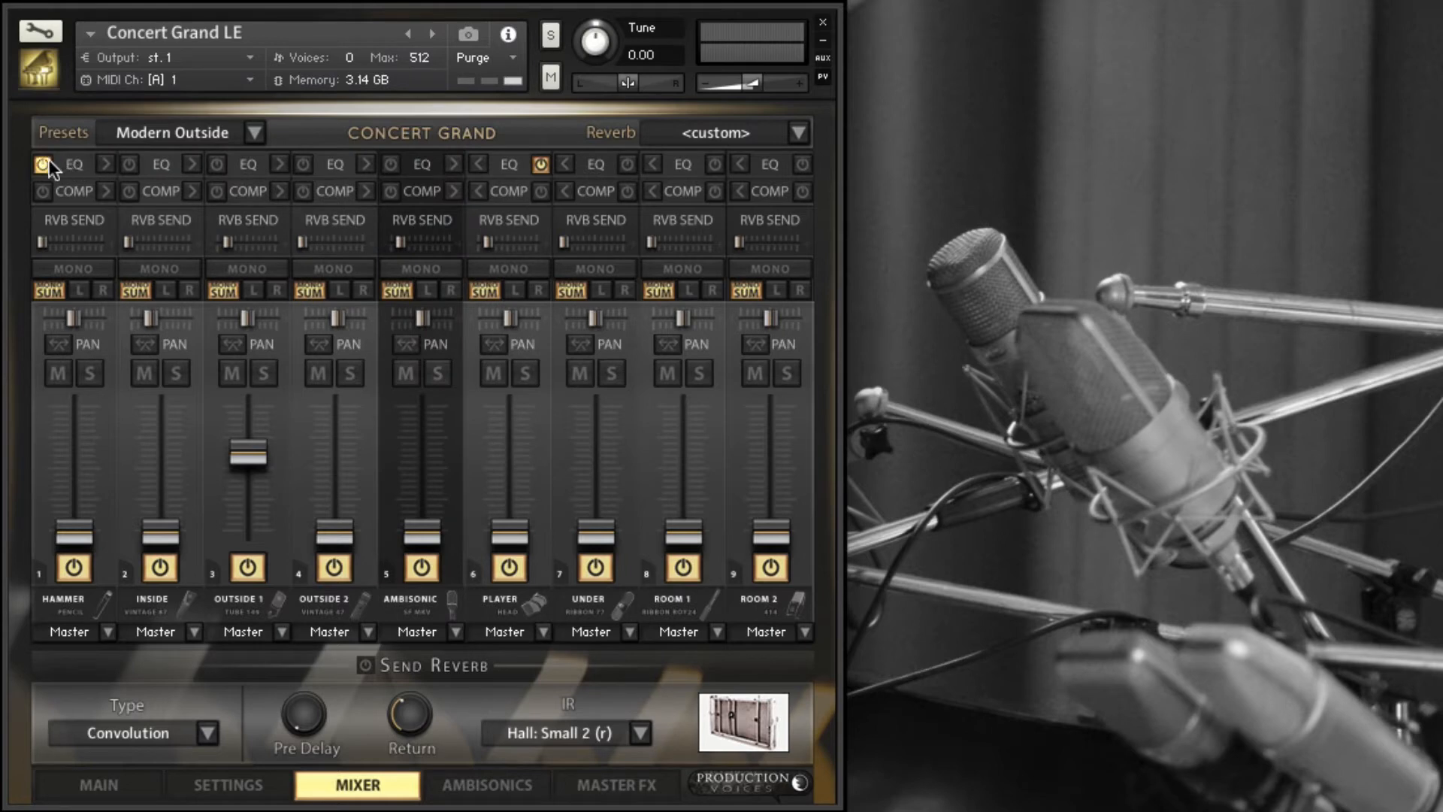
# Enable the Hammer channel's compressor, view its controls, and switch it off and close it
pyautogui.click(42, 192)
pyautogui.click(105, 191)
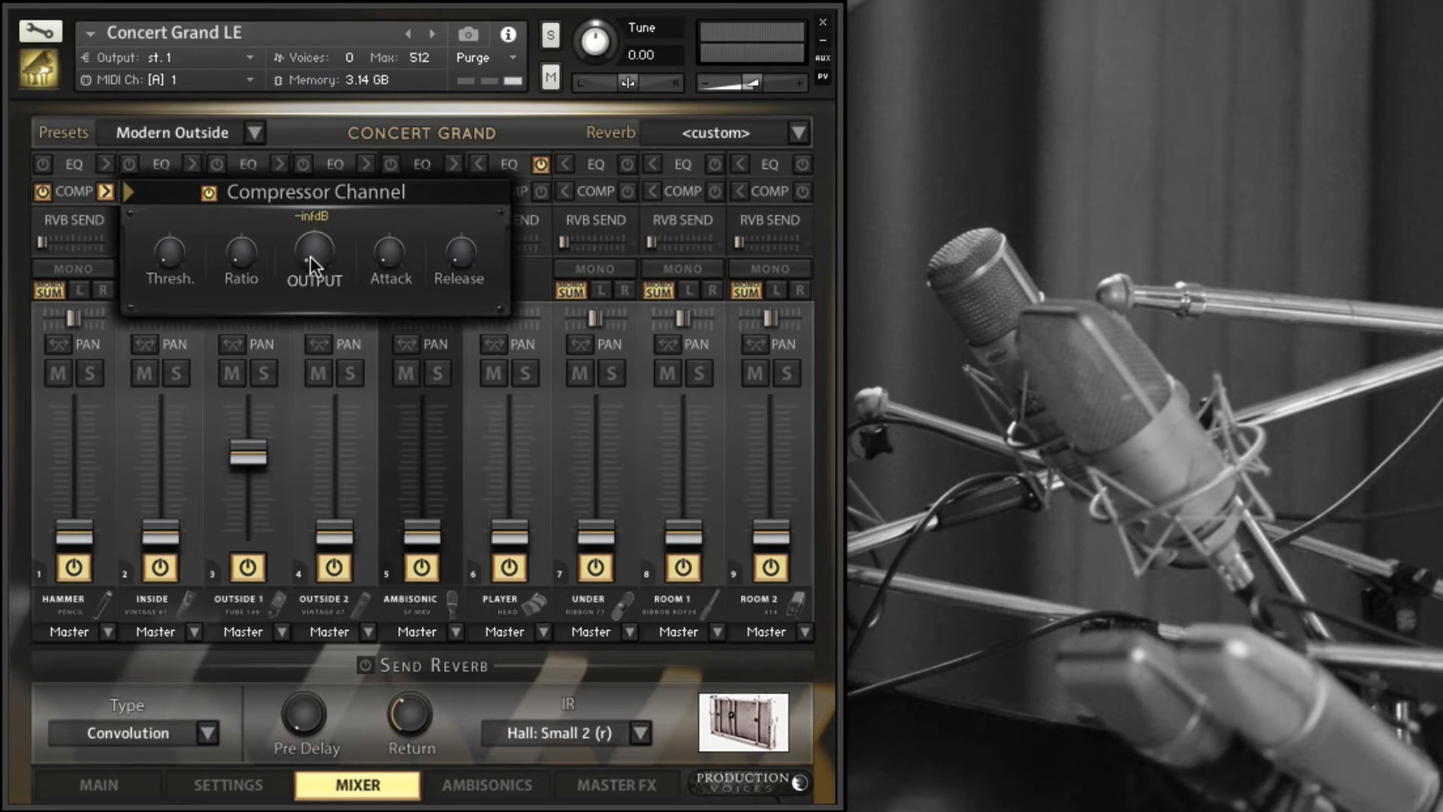
pyautogui.click(210, 193)
pyautogui.click(106, 192)
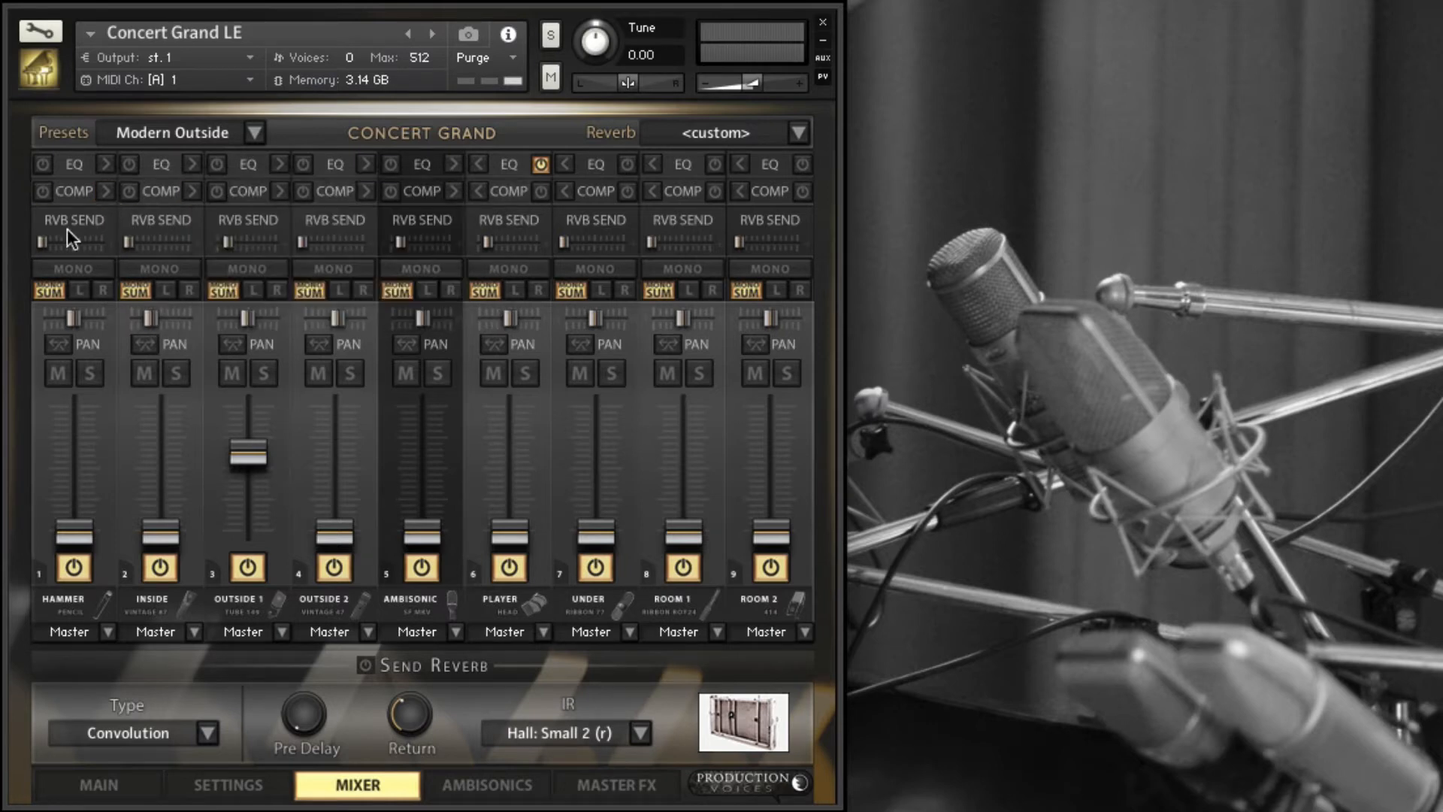
# Lower the Outside 1 fader all the way and reset the Hammer fader to its default level
pyautogui.moveTo(47, 240); pyautogui.dragTo(115, 241)
pyautogui.moveTo(242, 452); pyautogui.dragTo(246, 530)
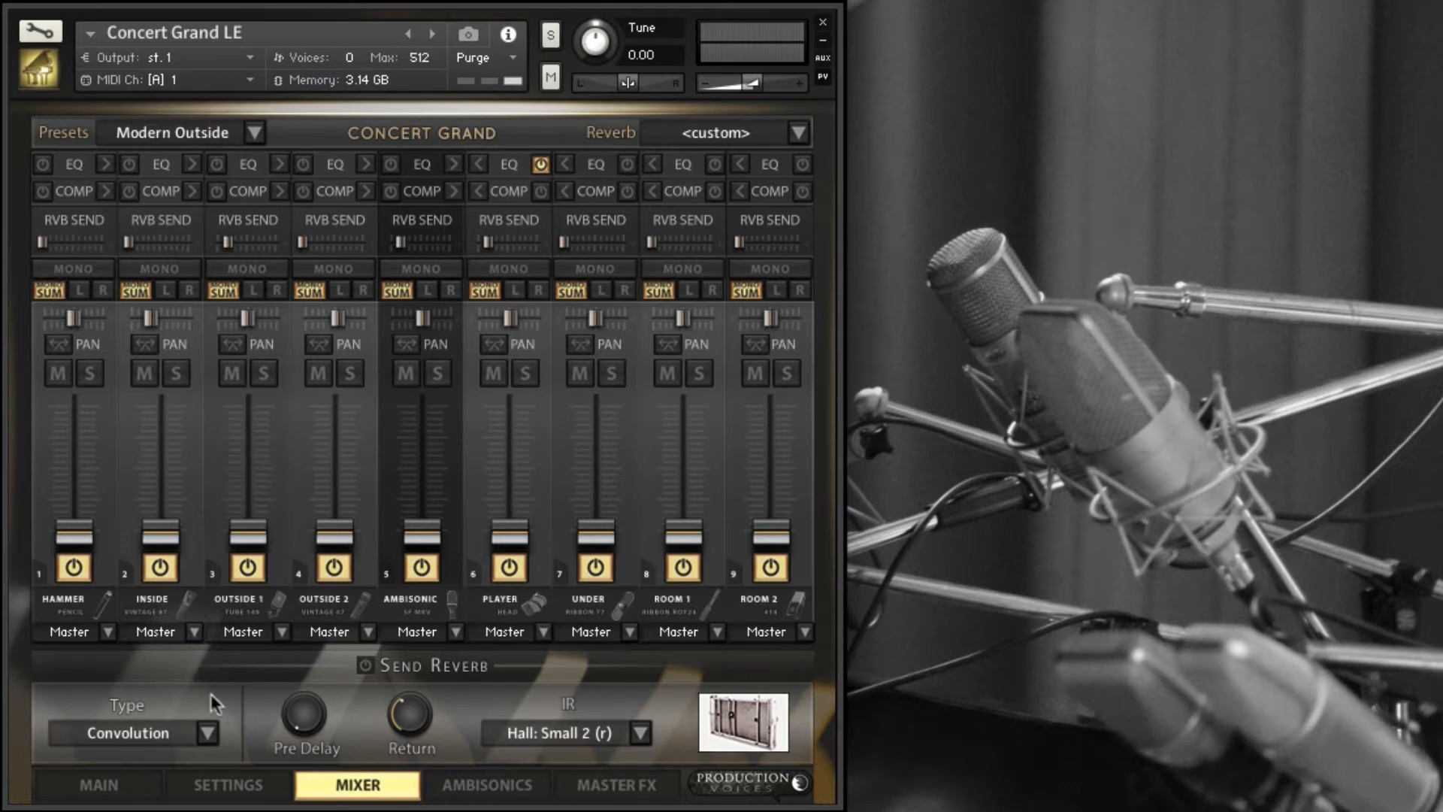
pyautogui.keyDown('ctrl'); pyautogui.click(78, 532); pyautogui.keyUp('ctrl')
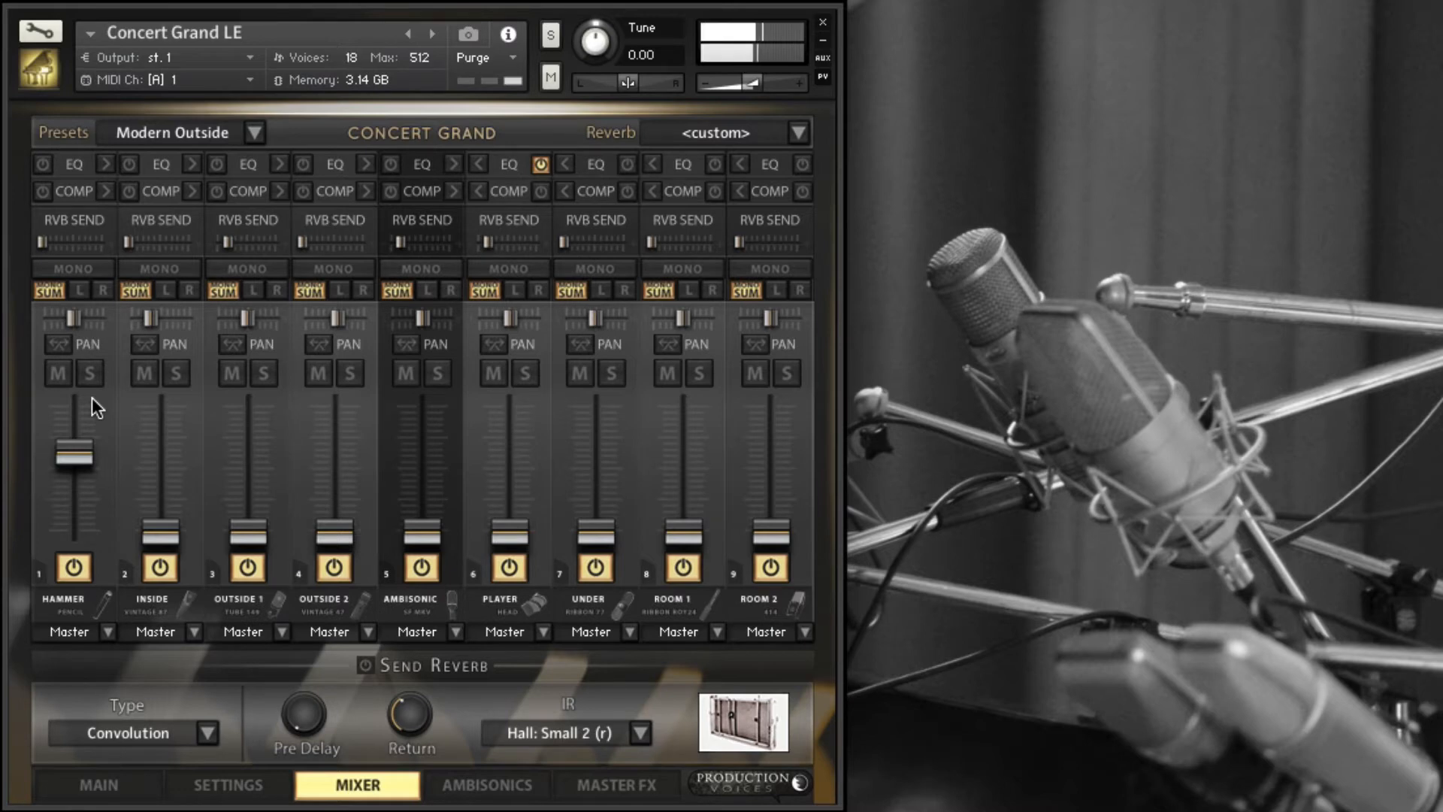
# Switch the Hammer channel to mono and audition its summed, left-only and right-only signals
pyautogui.click(94, 264)
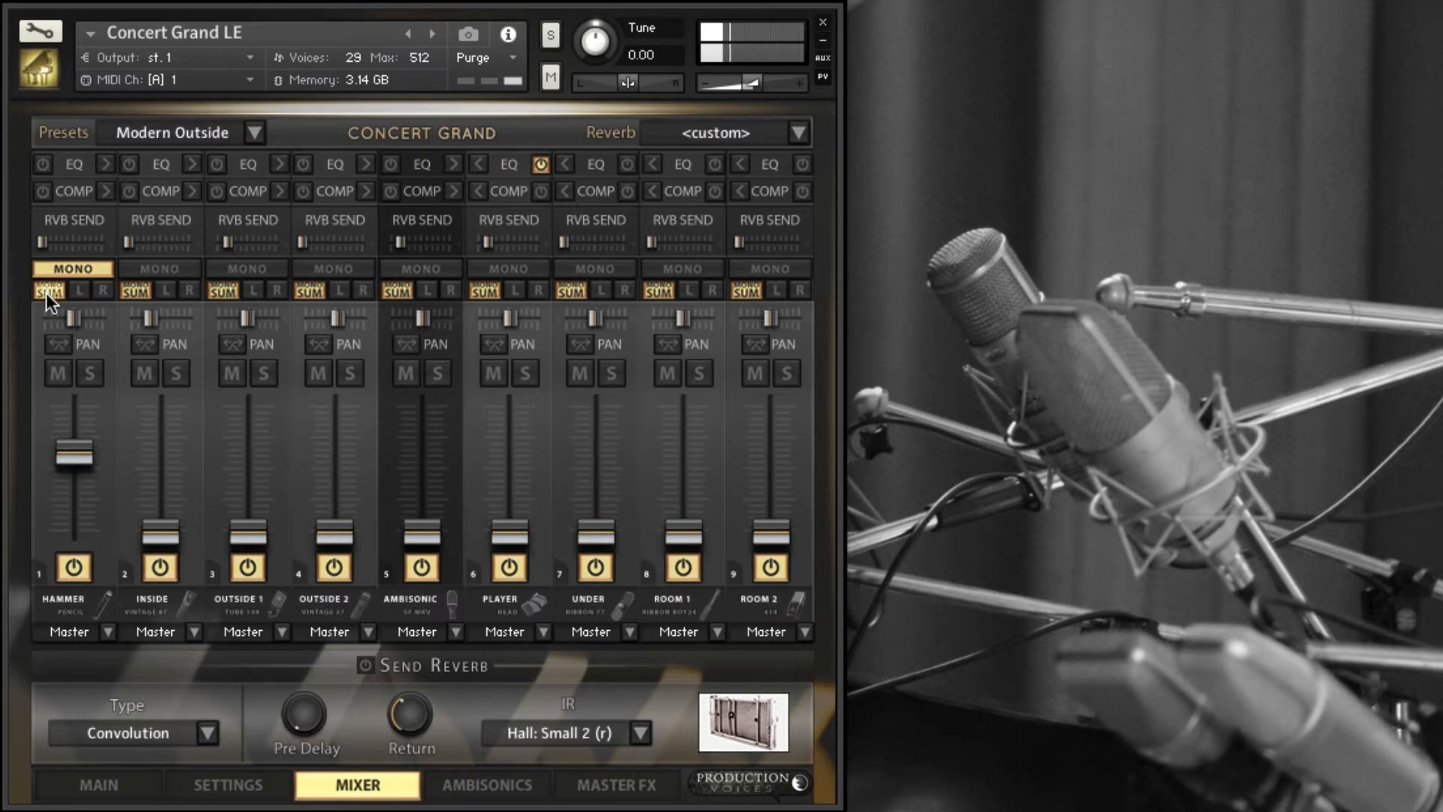
pyautogui.click(155, 364)
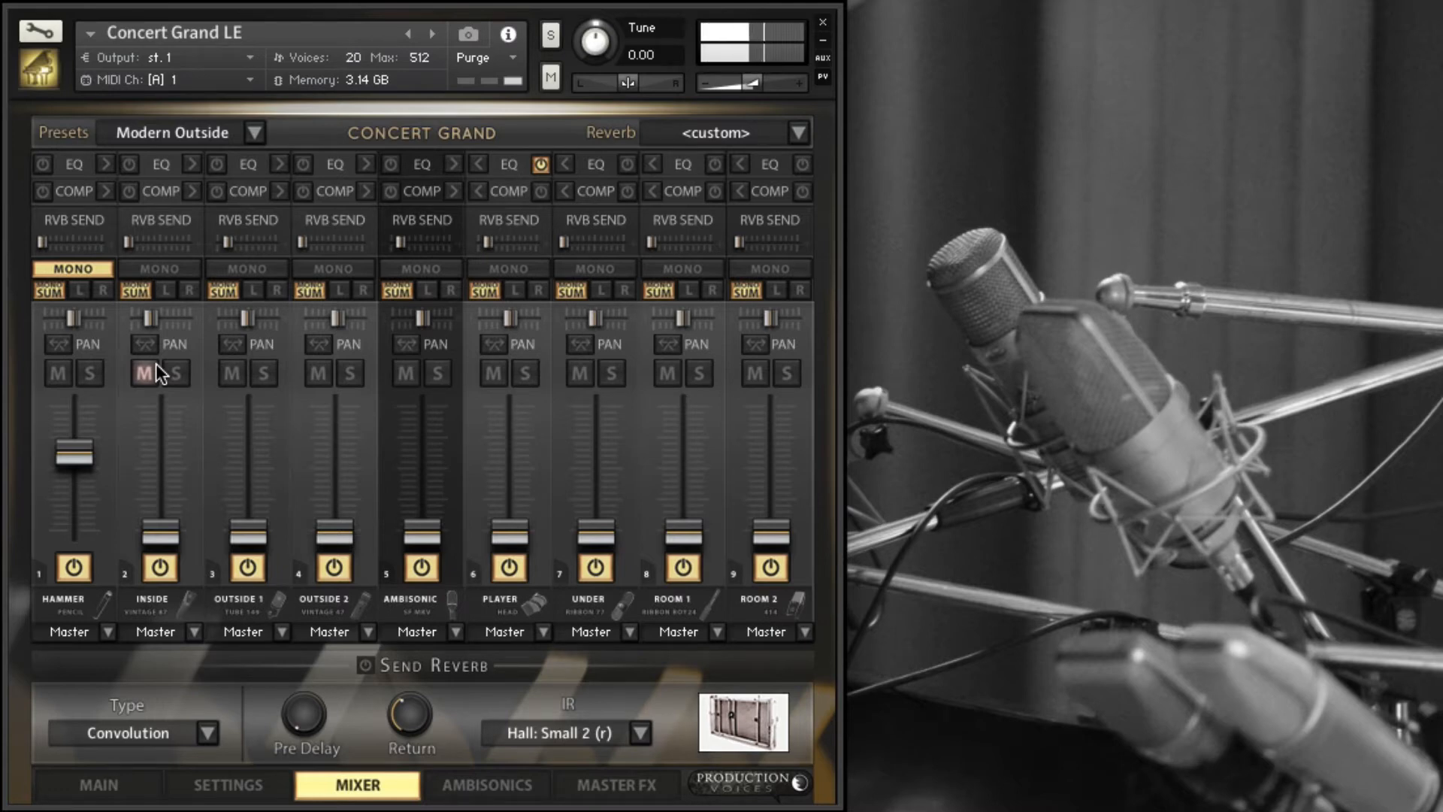
pyautogui.click(156, 365)
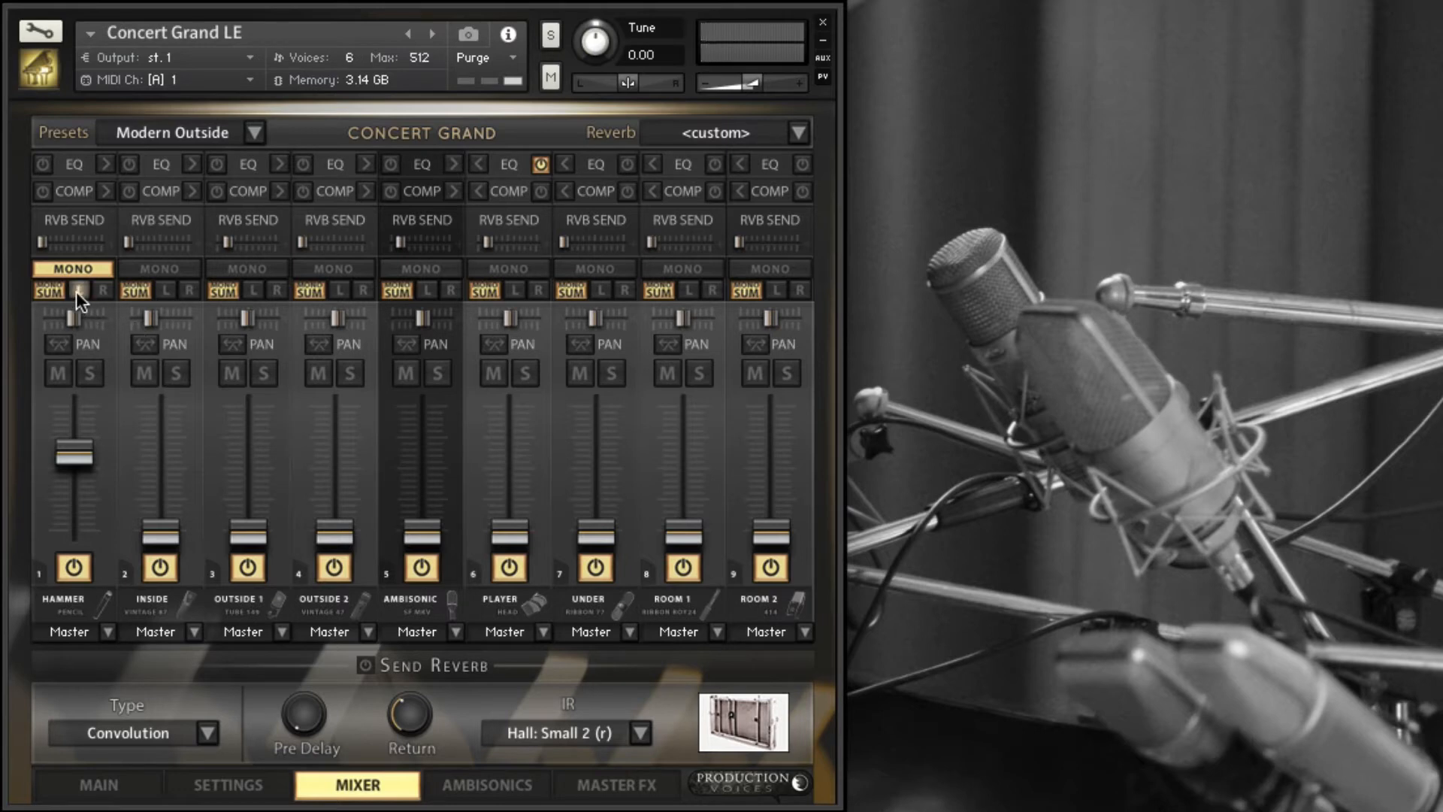
pyautogui.click(99, 361)
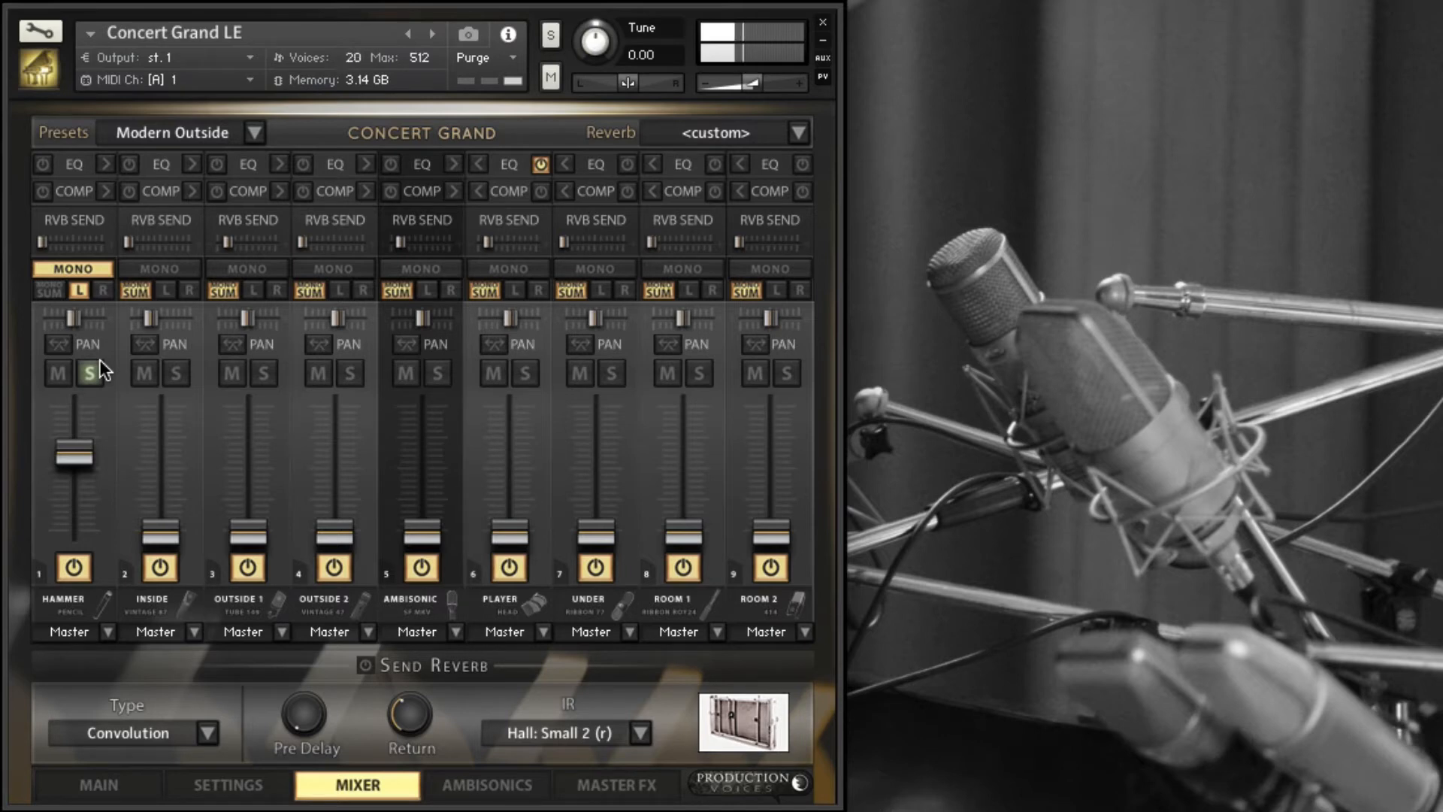
pyautogui.click(92, 372)
pyautogui.click(100, 285)
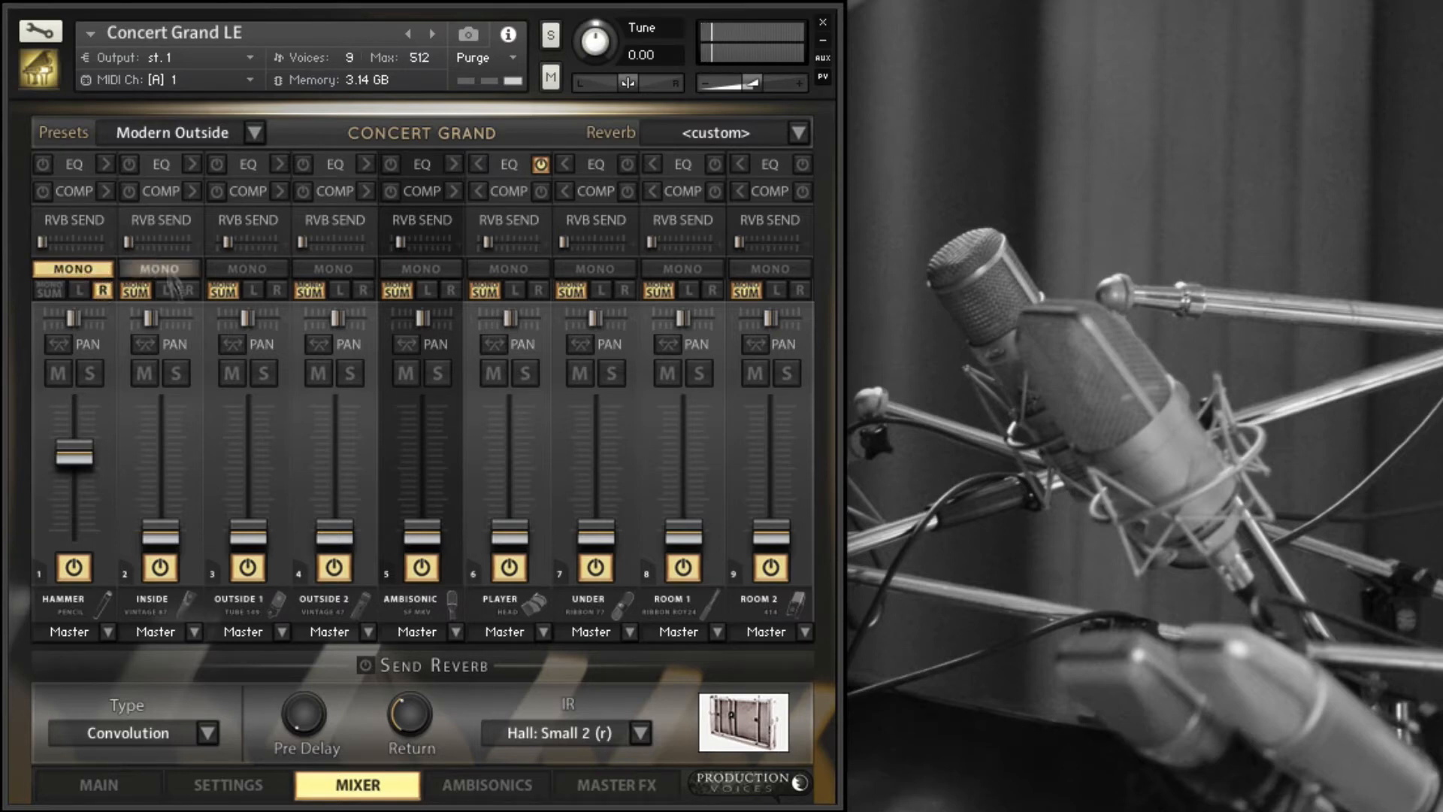
# Lower the pedal noise volume on the Settings page and show the Main page
pyautogui.click(227, 784)
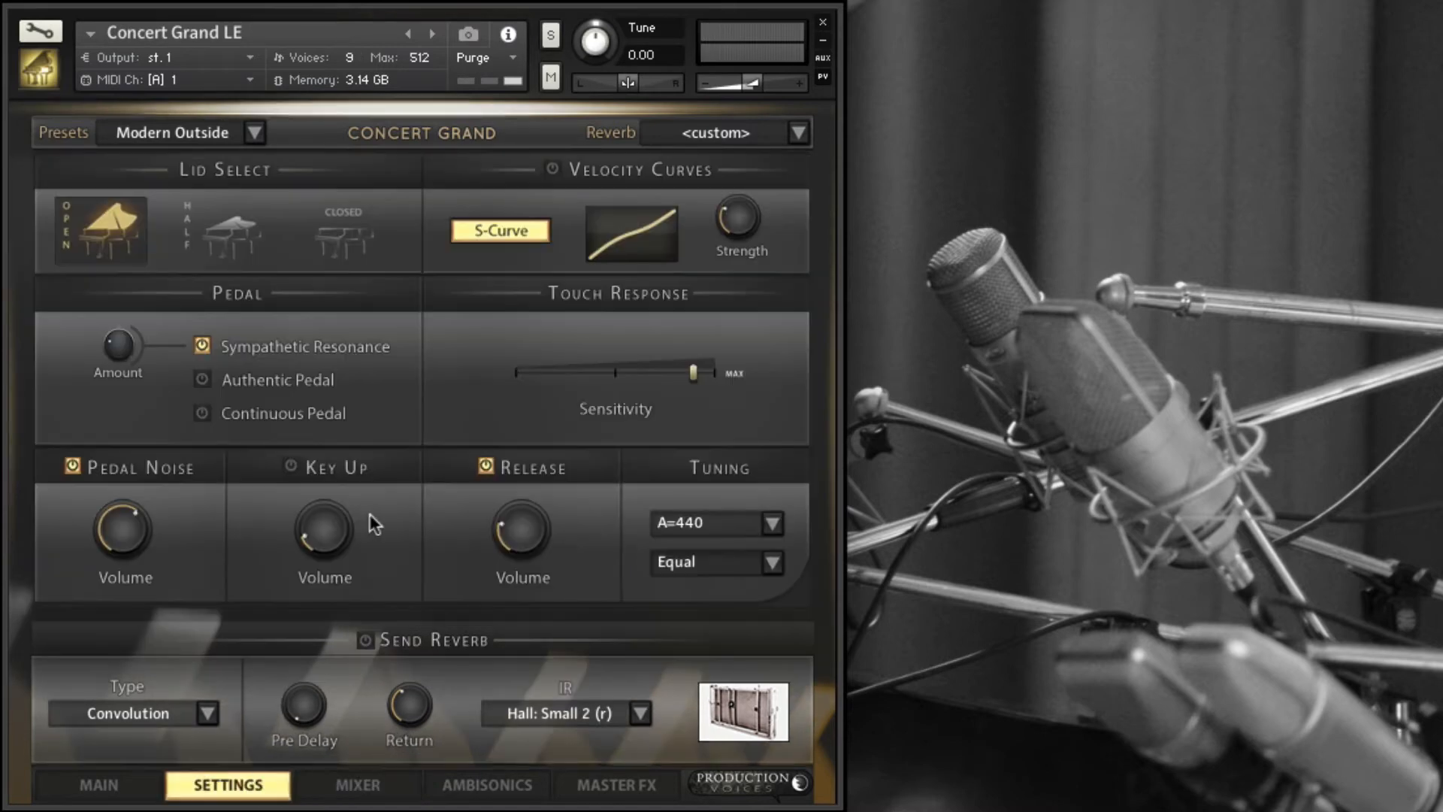
pyautogui.moveTo(121, 517); pyautogui.dragTo(128, 576)
pyautogui.click(131, 783)
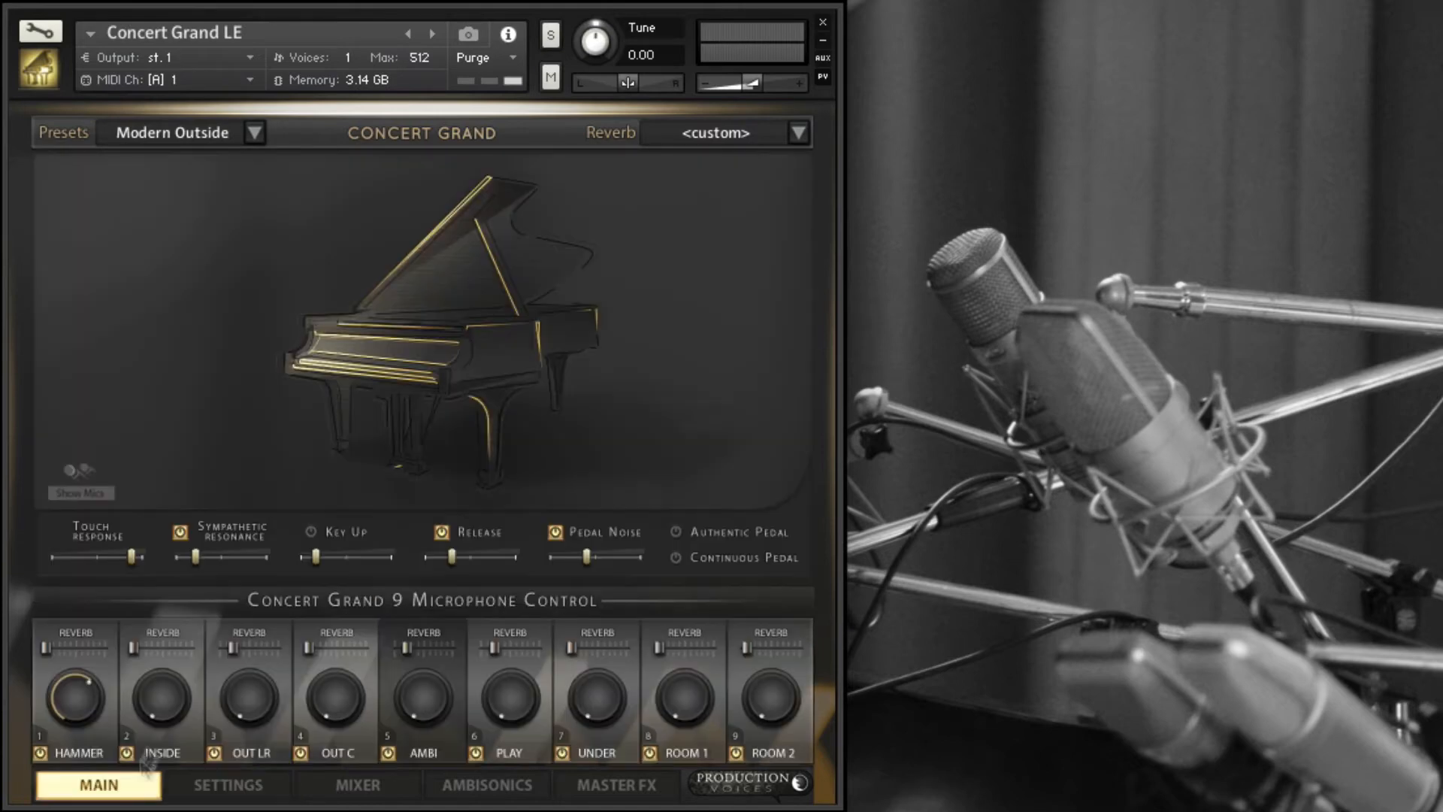
# Return to the mixer, set the Hammer channel's mono source back to Sum, and turn mono off
pyautogui.click(371, 784)
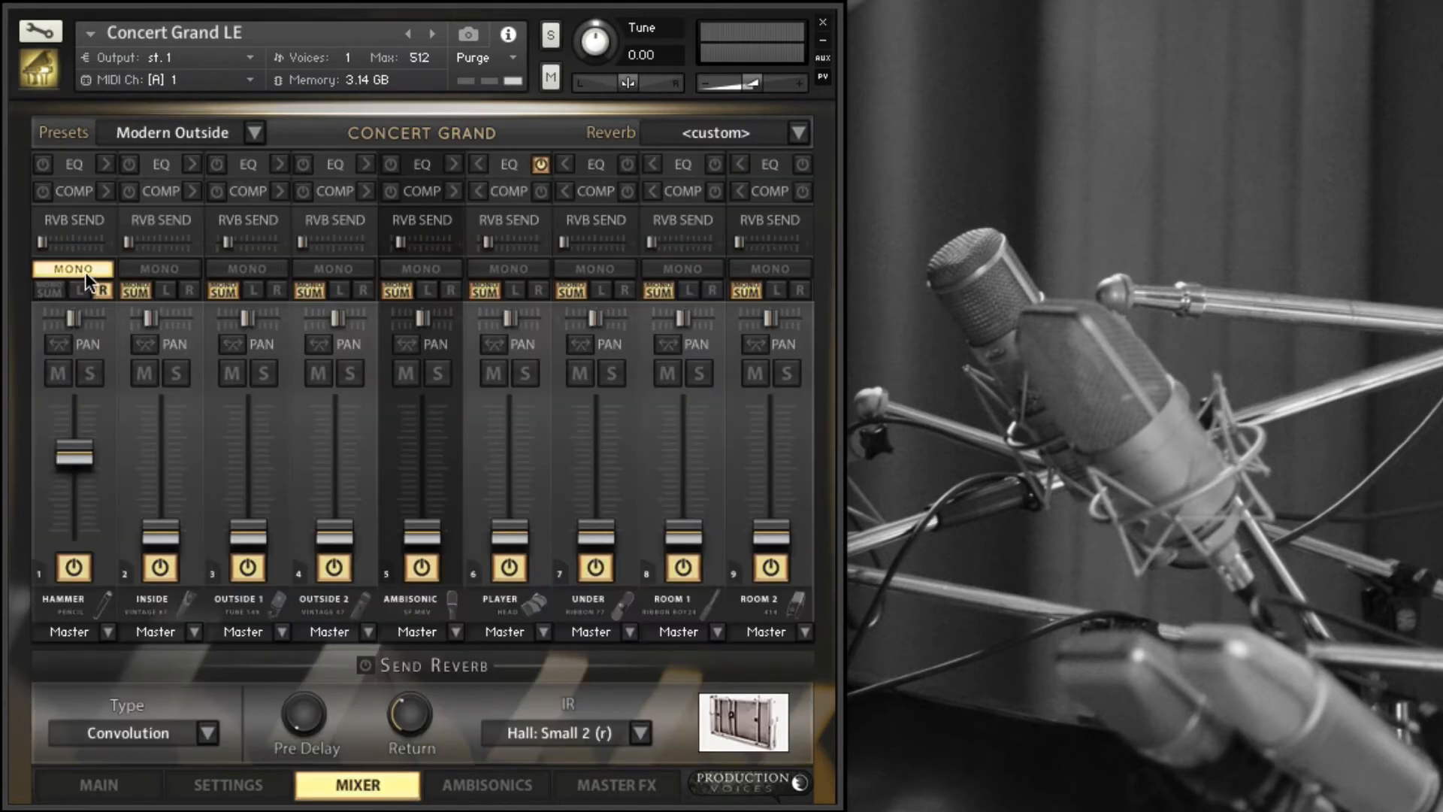
pyautogui.click(84, 269)
pyautogui.click(47, 290)
pyautogui.click(75, 273)
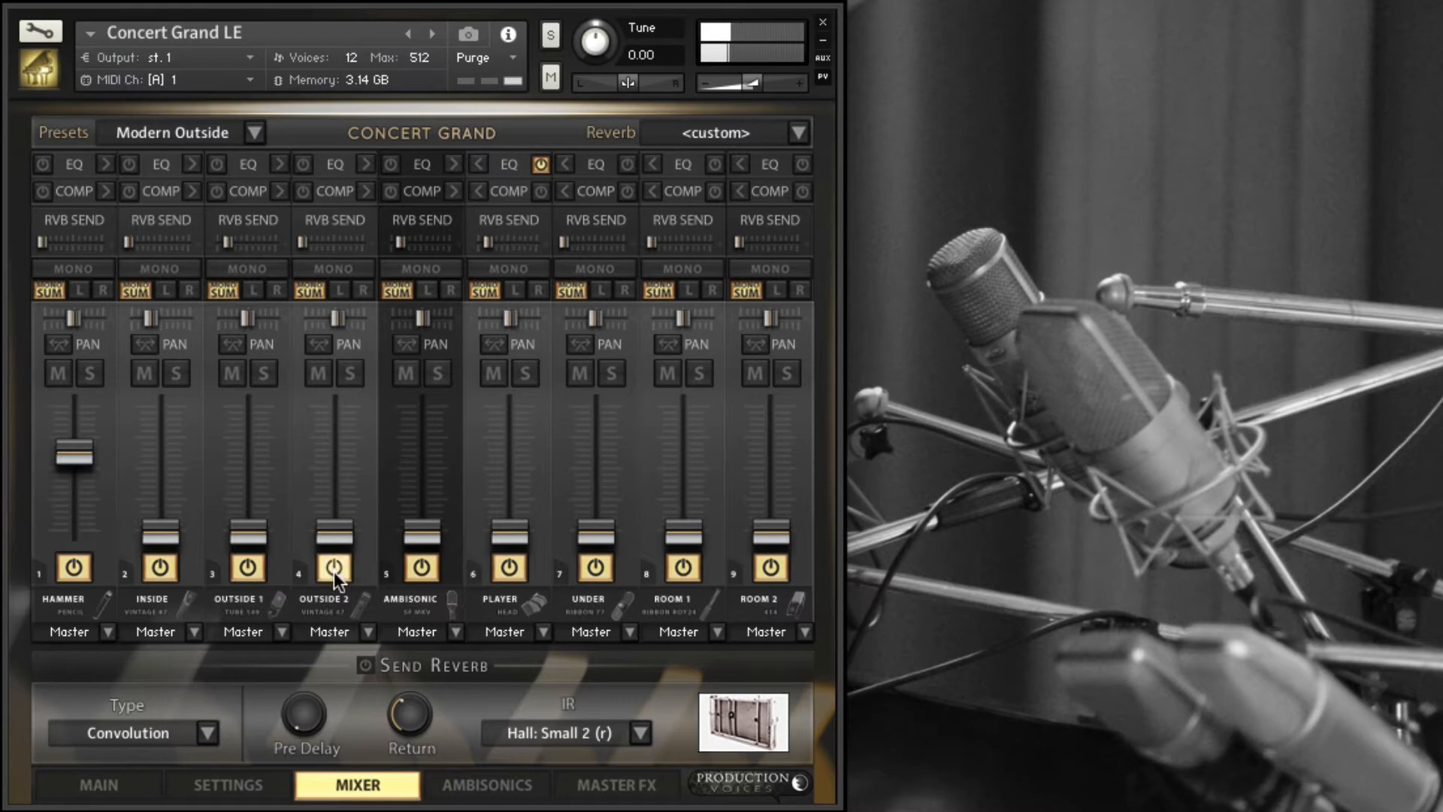
# Try the Hammer channel's pan control and toggle its left-right swap on and off
pyautogui.click(317, 372)
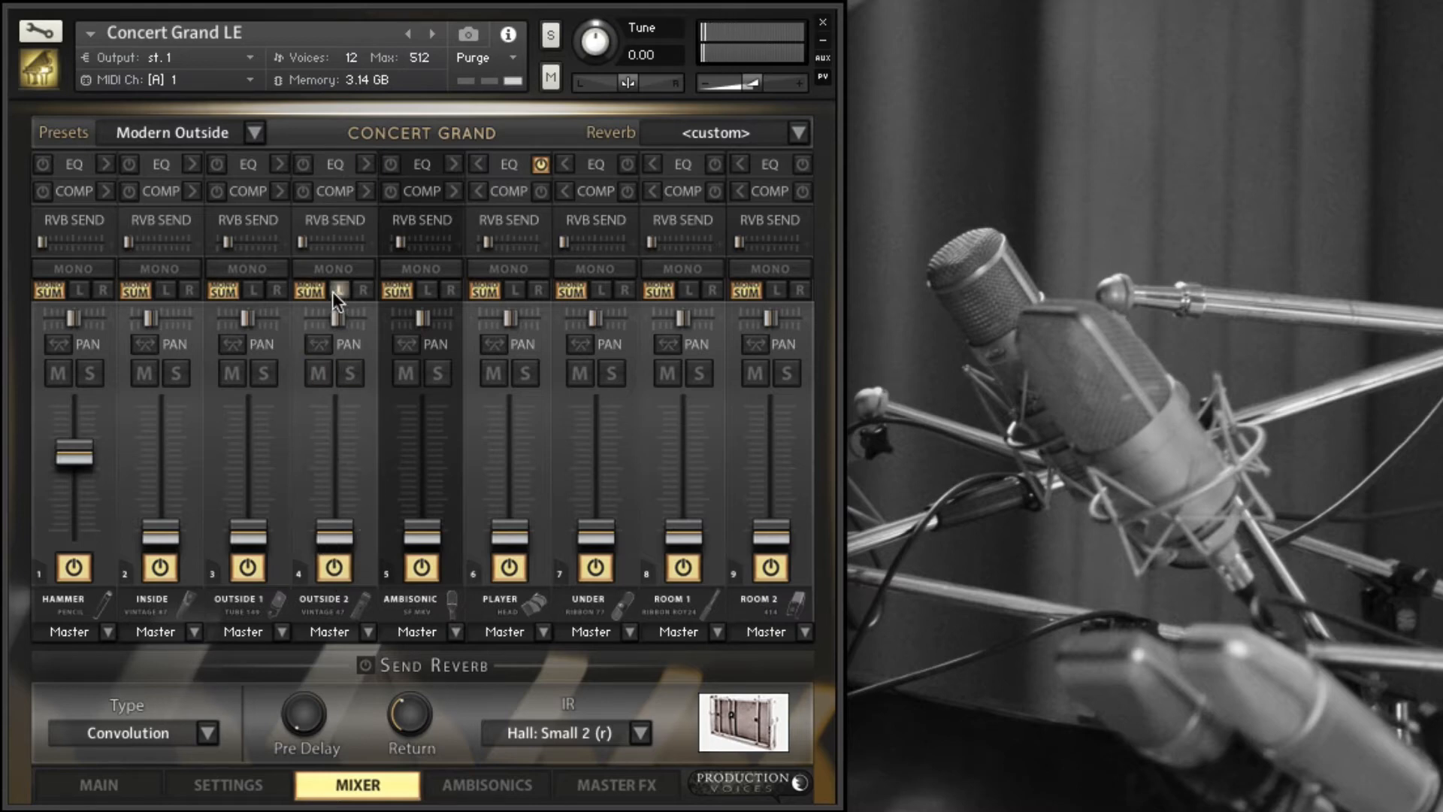
pyautogui.moveTo(339, 528); pyautogui.dragTo(332, 558)
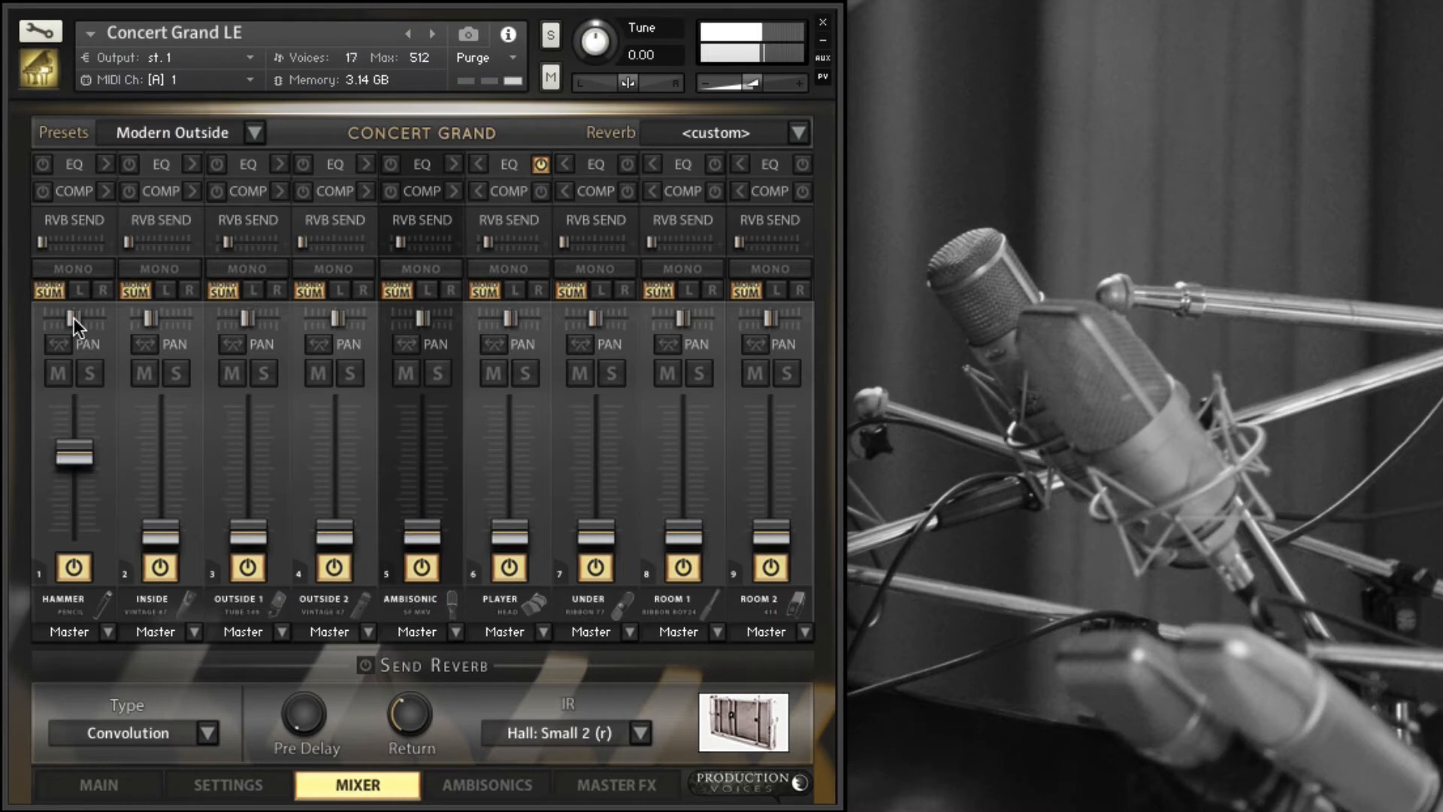
pyautogui.moveTo(74, 317)
pyautogui.mouseDown()
pyautogui.moveTo(107, 318)
pyautogui.moveTo(24, 319)
pyautogui.moveTo(146, 310)
pyautogui.moveTo(75, 318)
pyautogui.mouseUp()
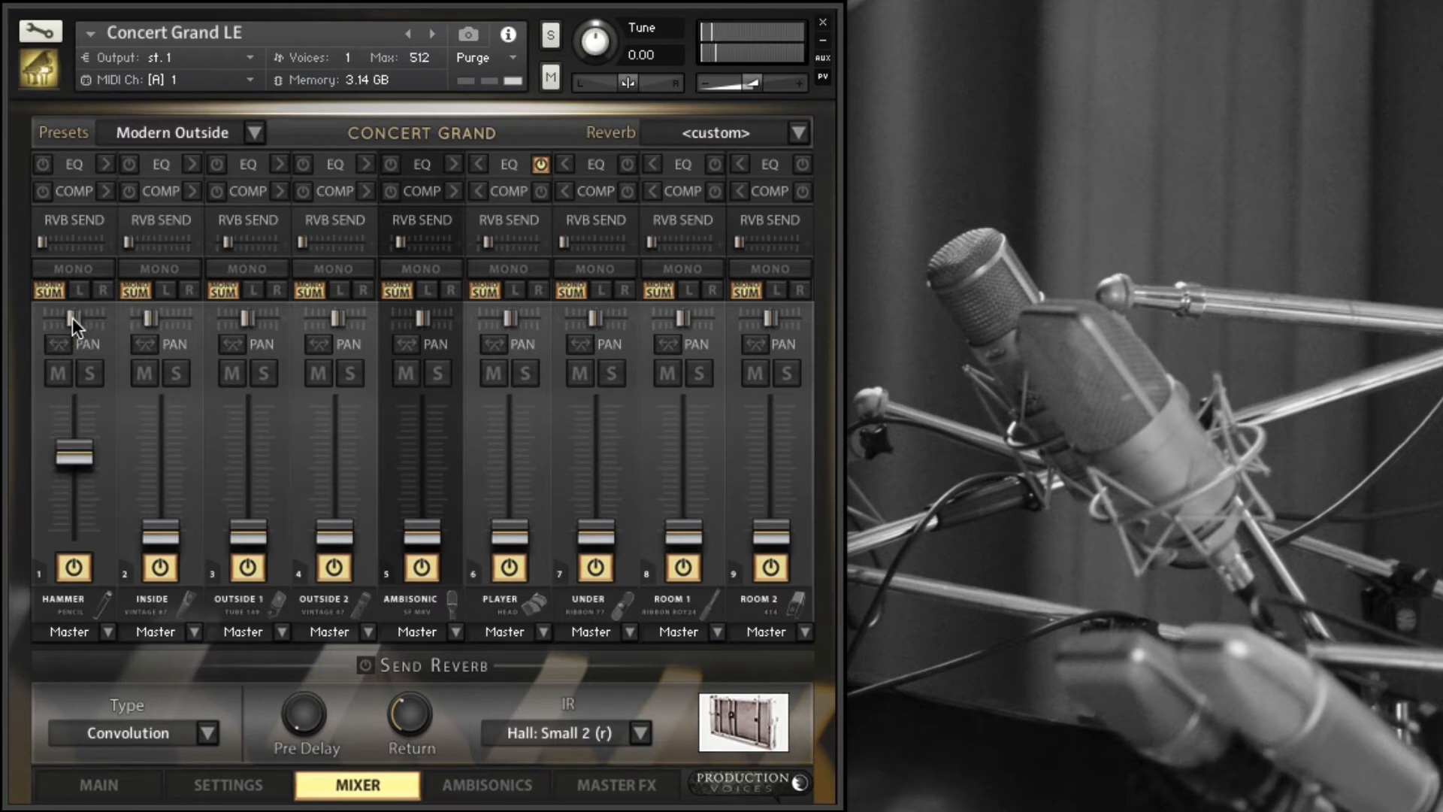
pyautogui.click(63, 342)
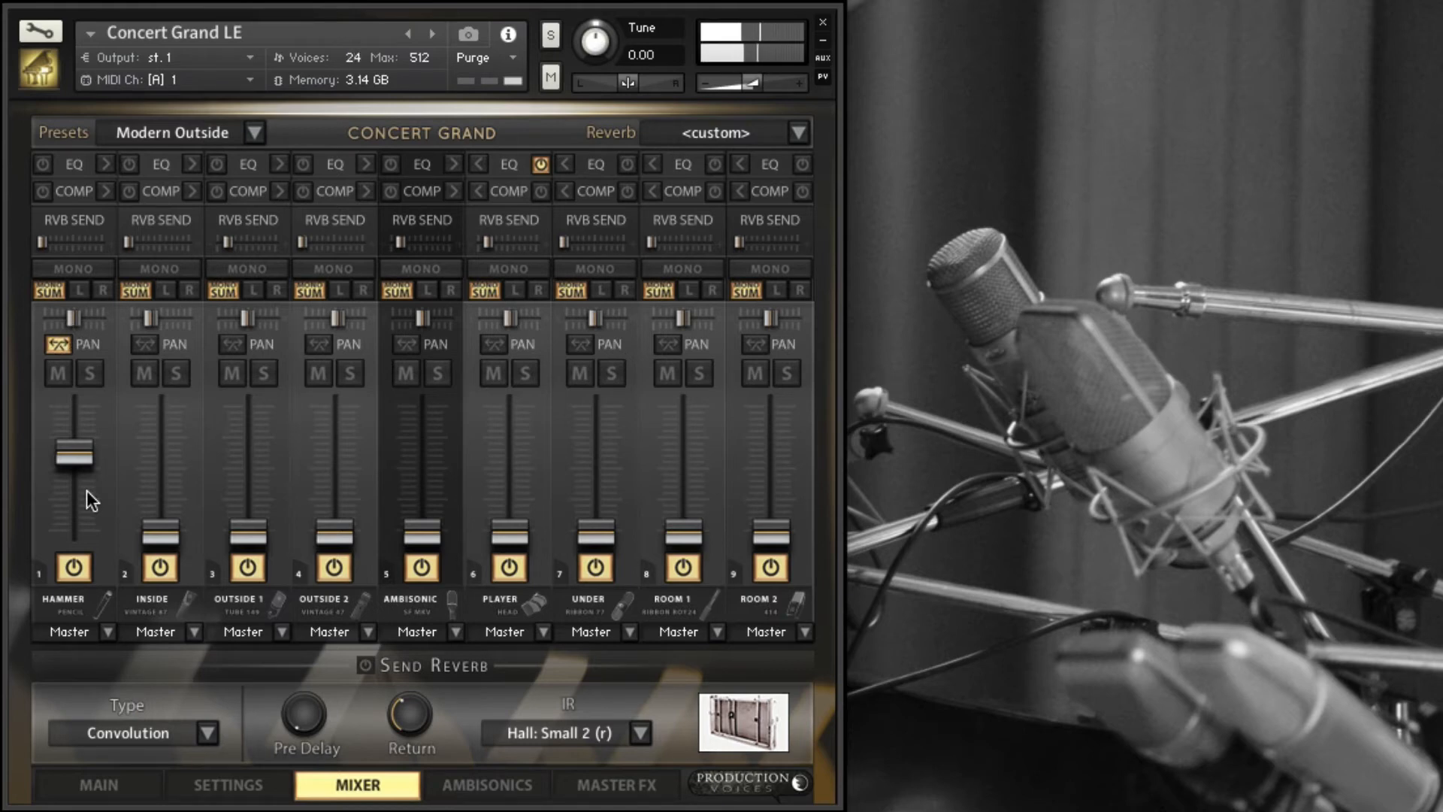
pyautogui.click(58, 344)
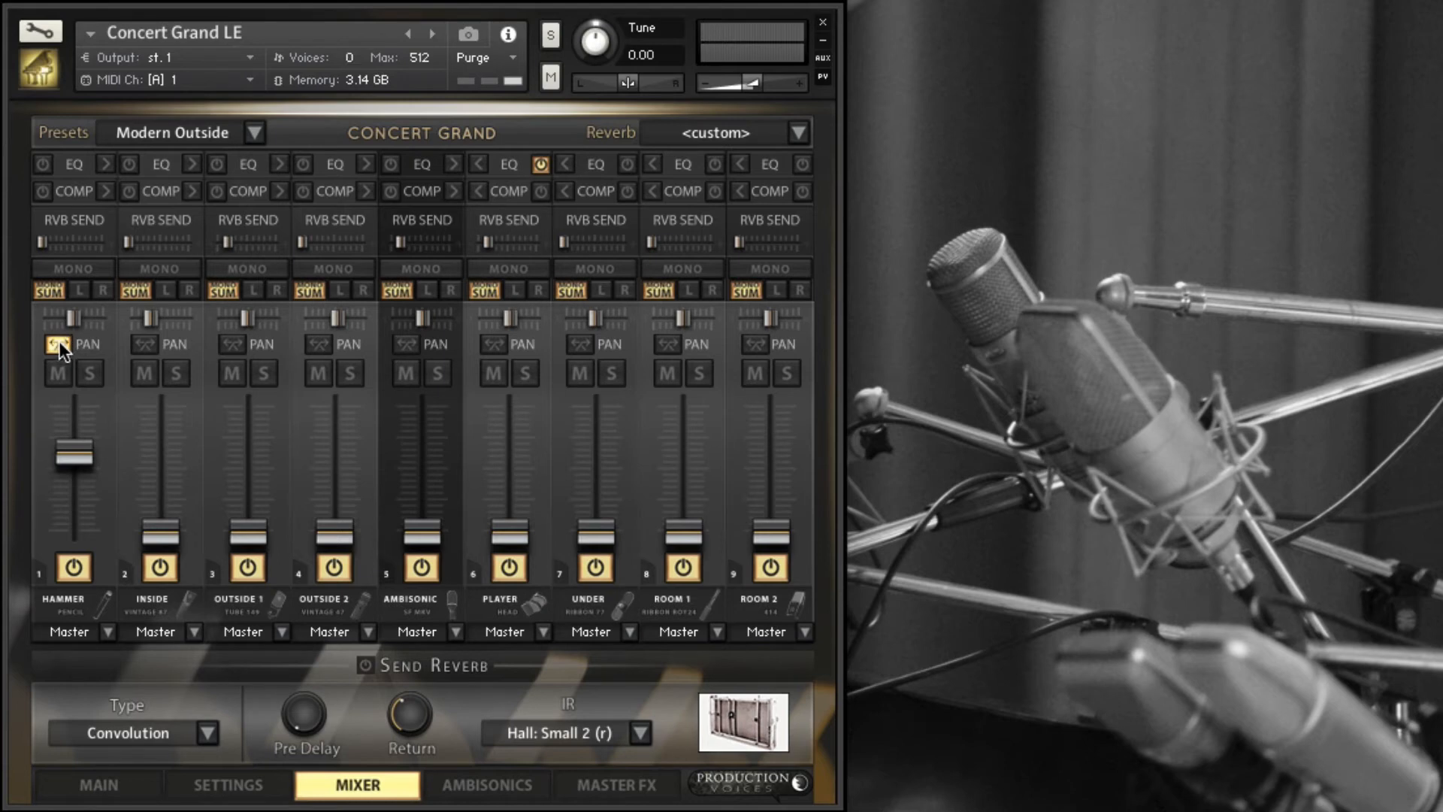
# Reset the Player fader to its default level, soloing the Hammer channel briefly to compare the two
pyautogui.click(95, 369)
pyautogui.keyDown('super'); pyautogui.click(505, 521); pyautogui.keyUp('super')
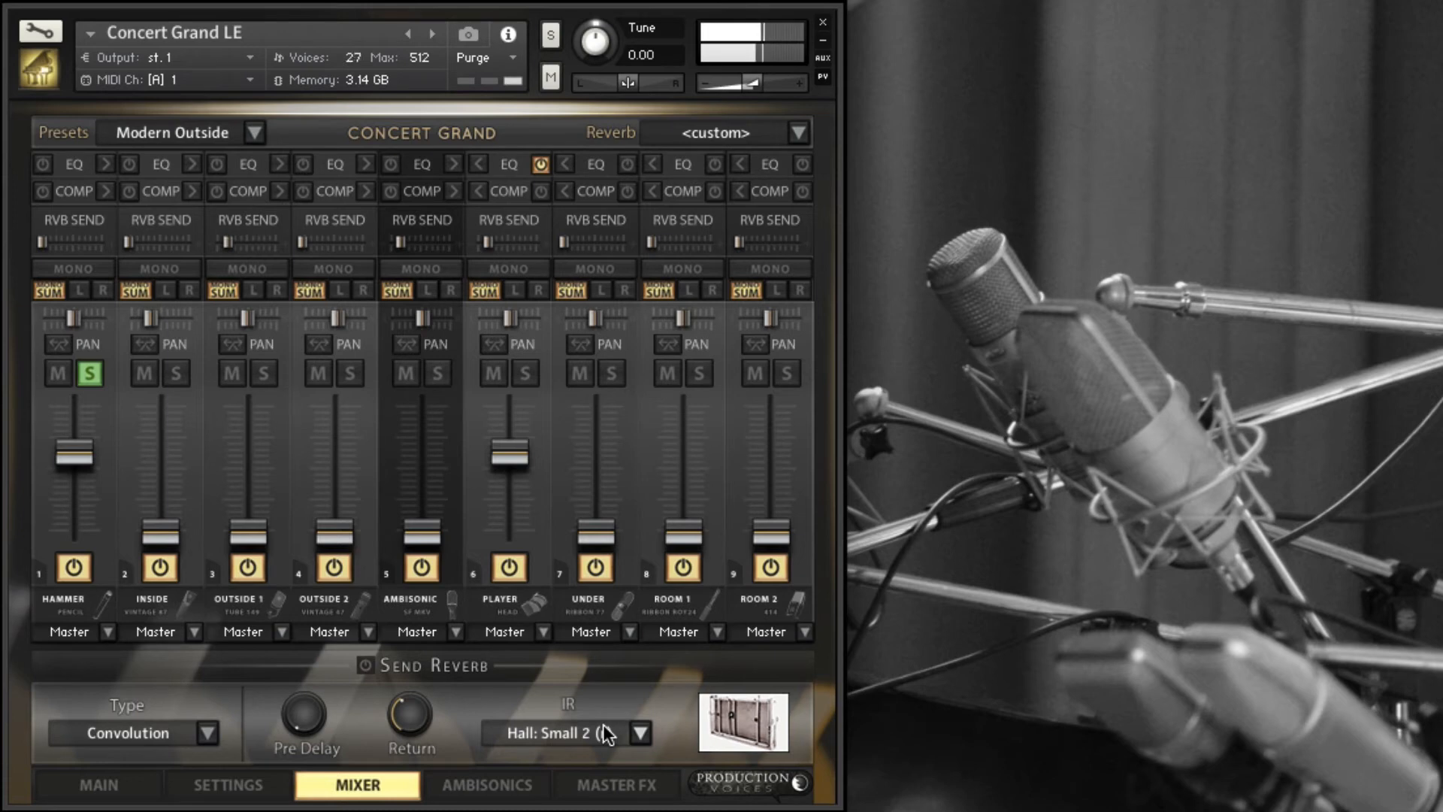
pyautogui.click(93, 368)
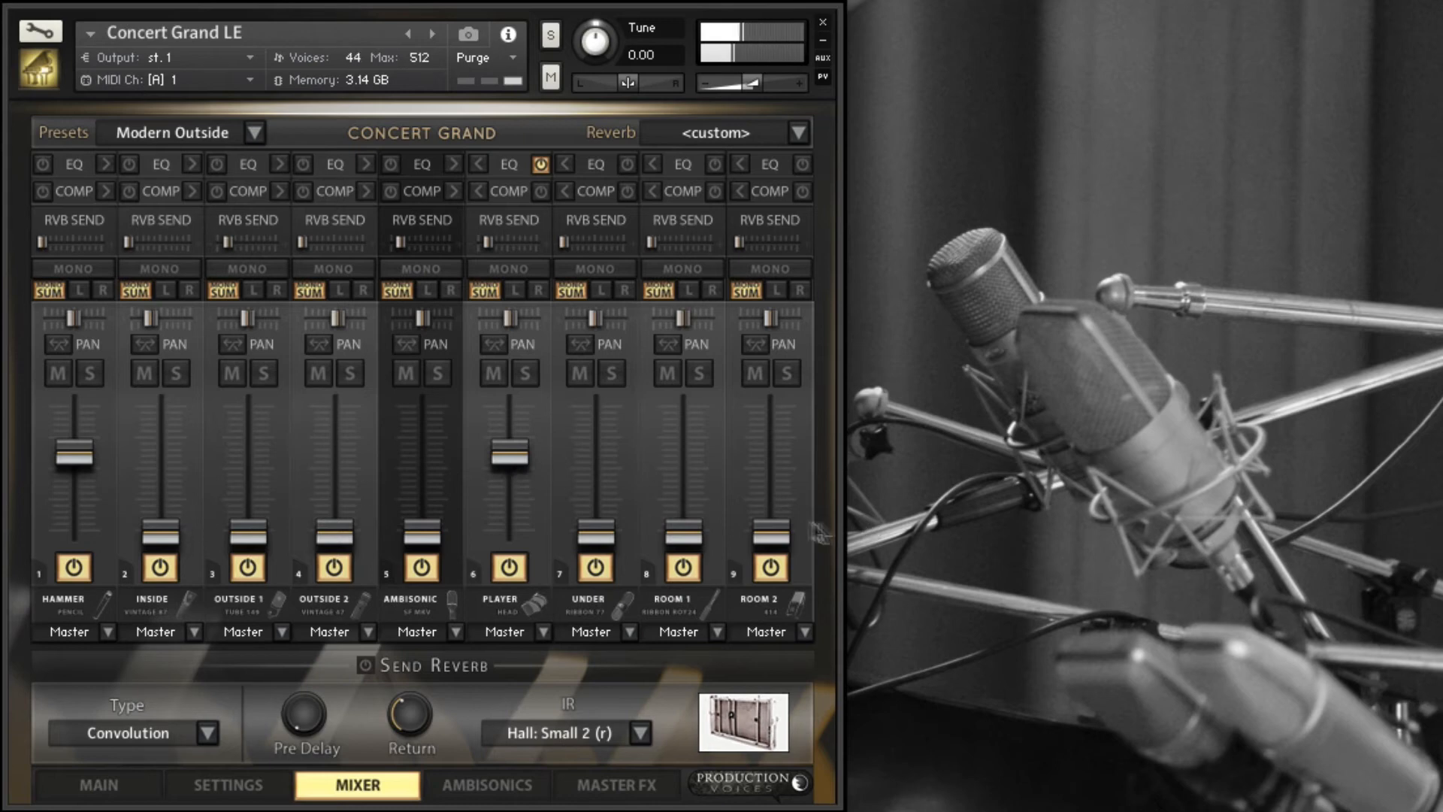
# Raise the Room 2 fader slightly above the Hammer fader's level and briefly solo the channel
pyautogui.moveTo(776, 517); pyautogui.dragTo(772, 397)
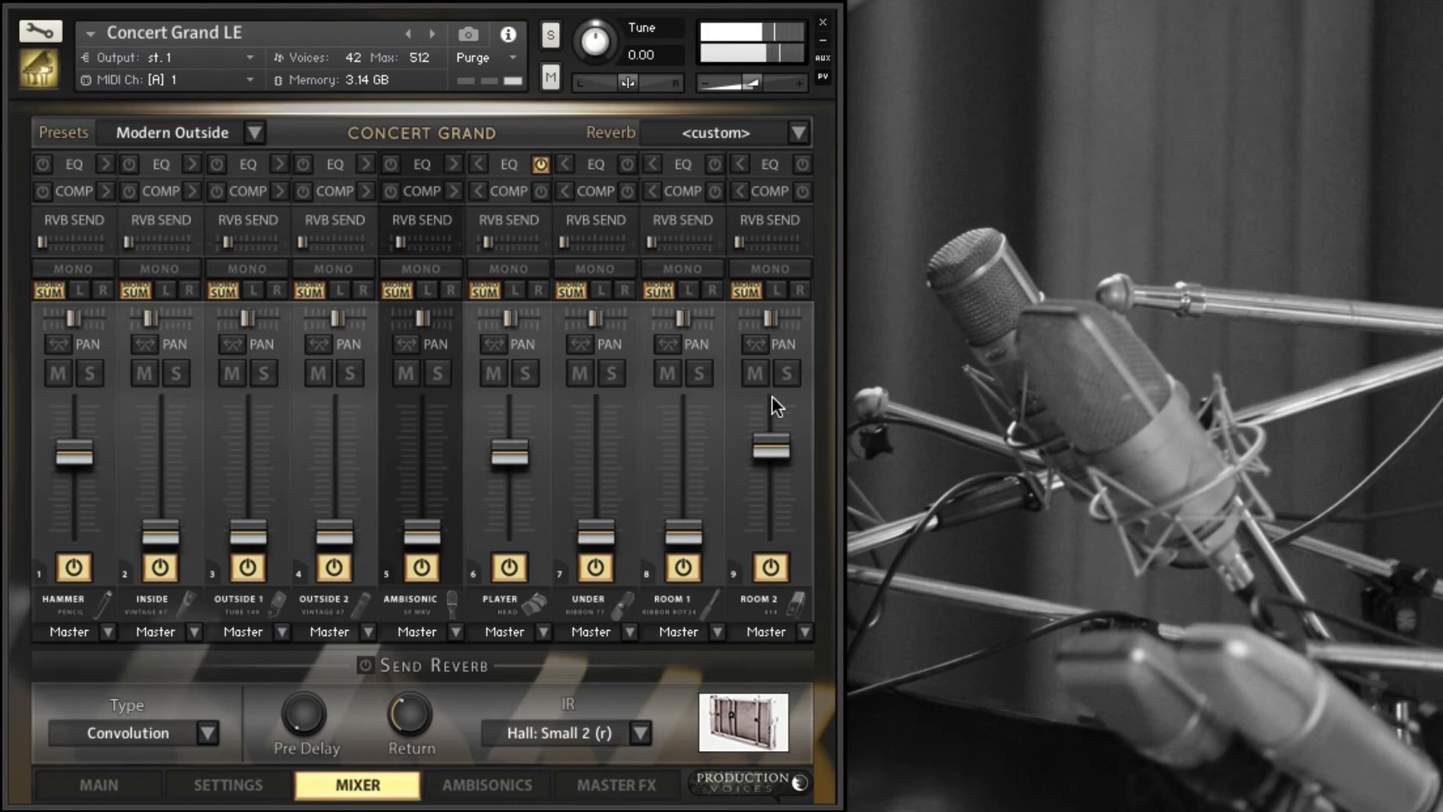
pyautogui.click(786, 375)
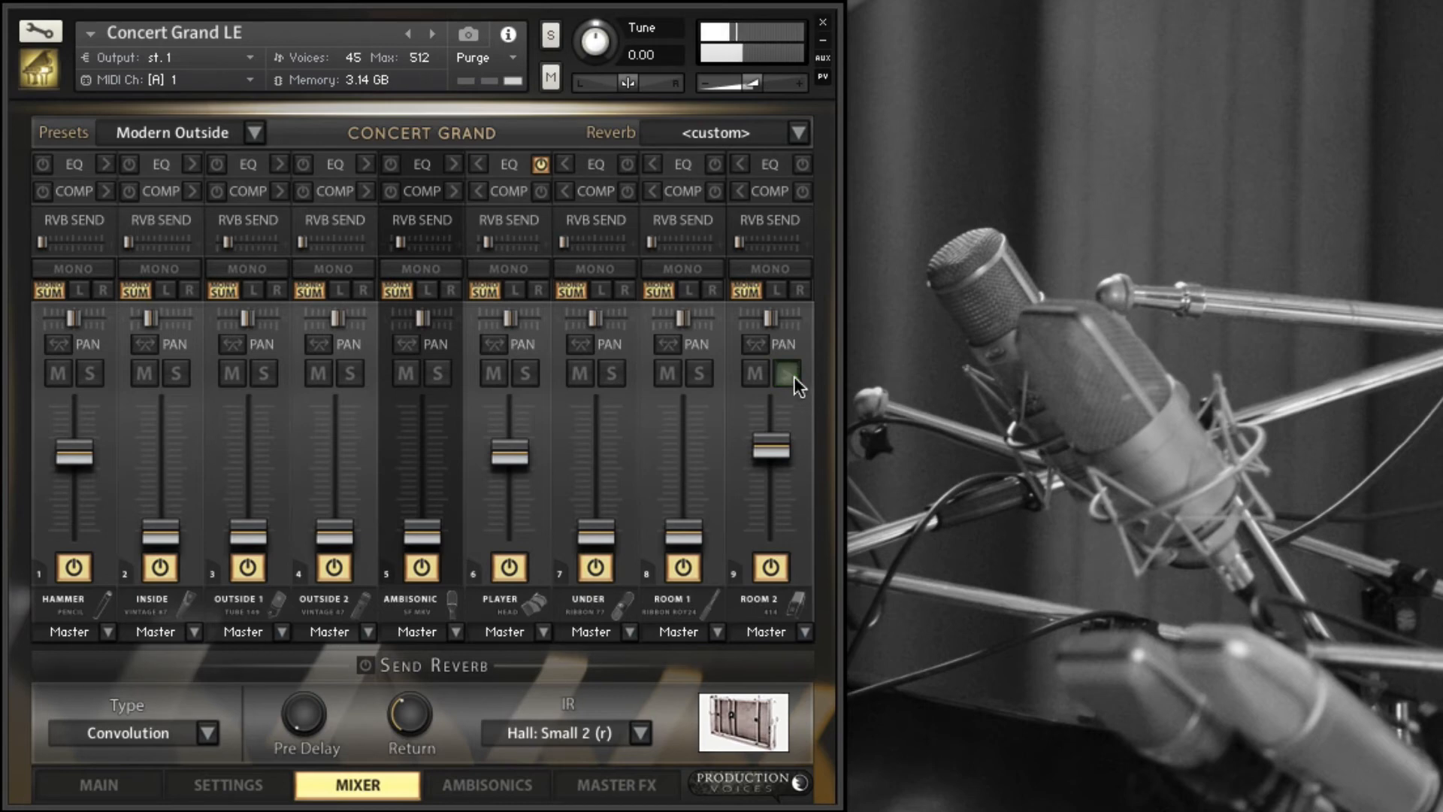
pyautogui.click(790, 376)
# Toggle the Hammer channel's solo on and off, and mute the Player and Room 2 channels
pyautogui.click(91, 373)
pyautogui.click(91, 373)
pyautogui.click(493, 372)
pyautogui.click(754, 373)
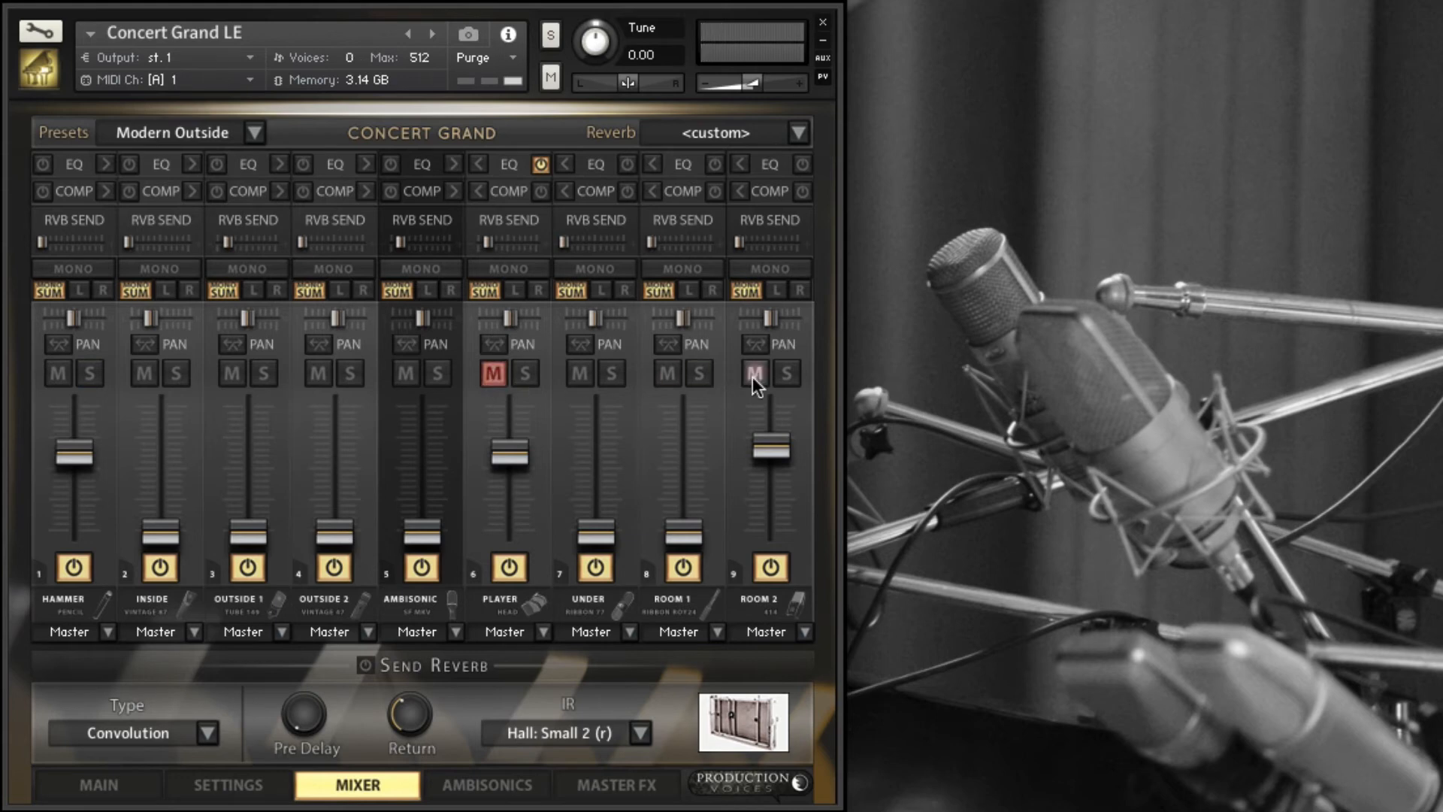
# Audition the Player channel soloed with Room 2 unmuted, clear the solo, and mute and unmute Player
pyautogui.click(525, 373)
pyautogui.click(744, 371)
pyautogui.click(145, 374)
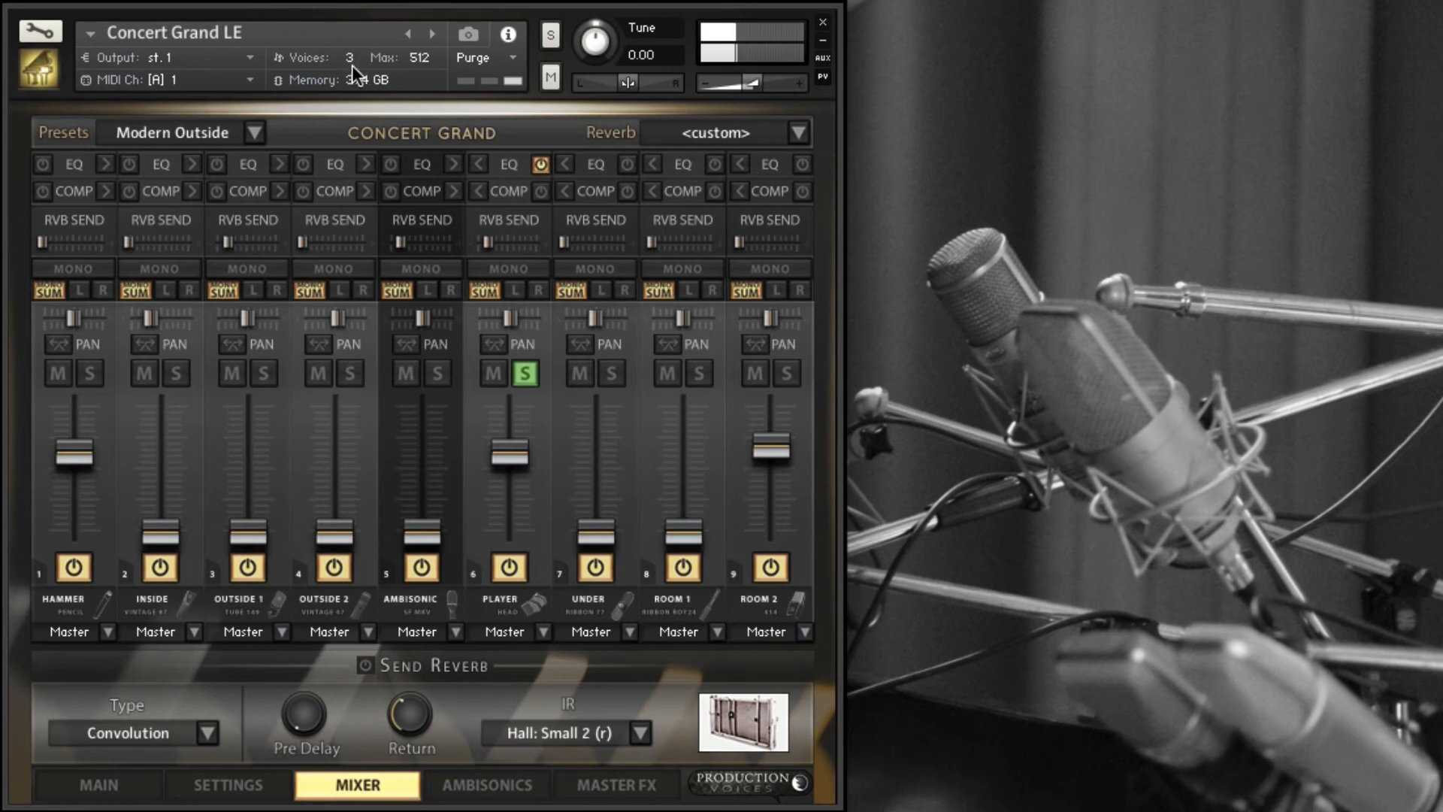
pyautogui.click(523, 372)
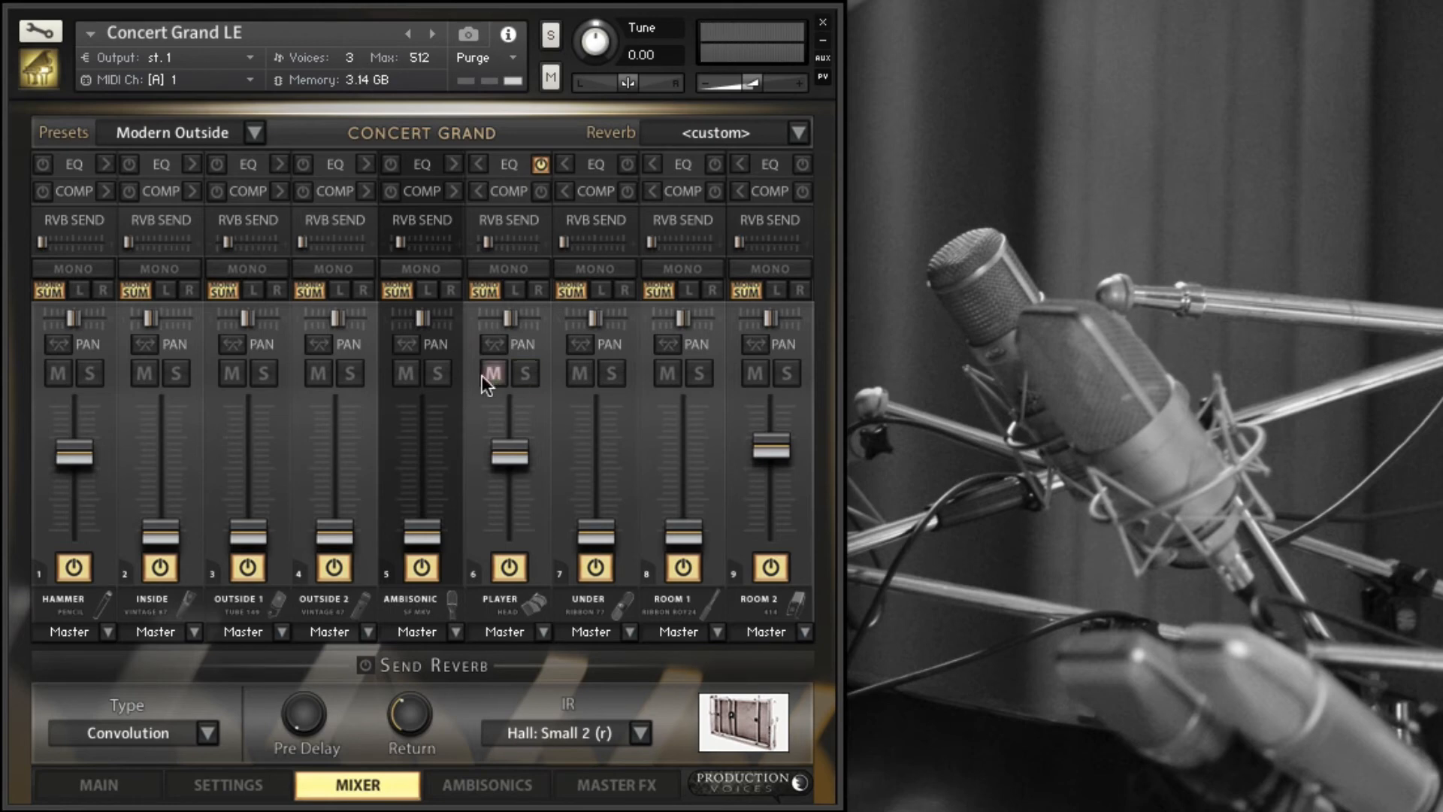
pyautogui.click(490, 375)
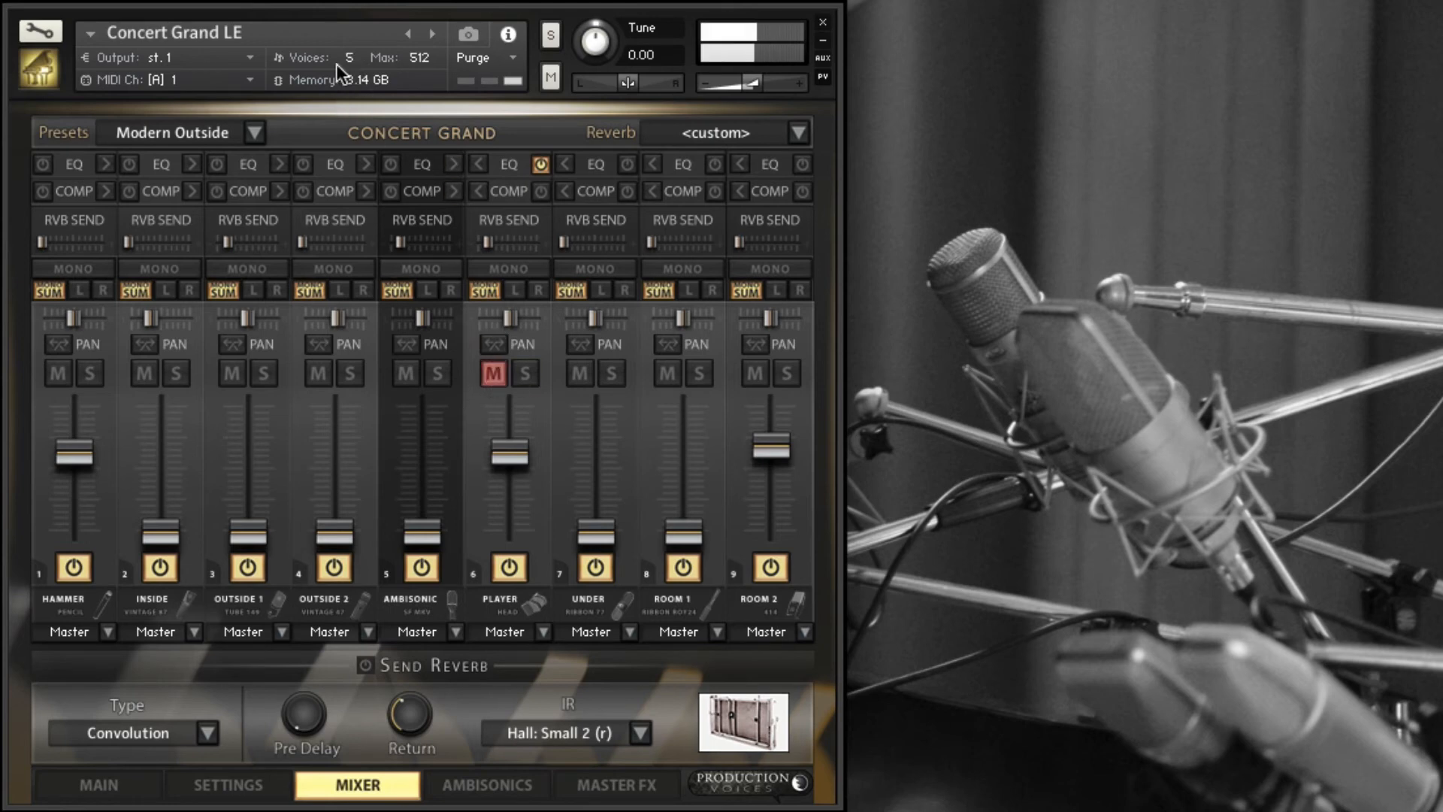
pyautogui.click(490, 374)
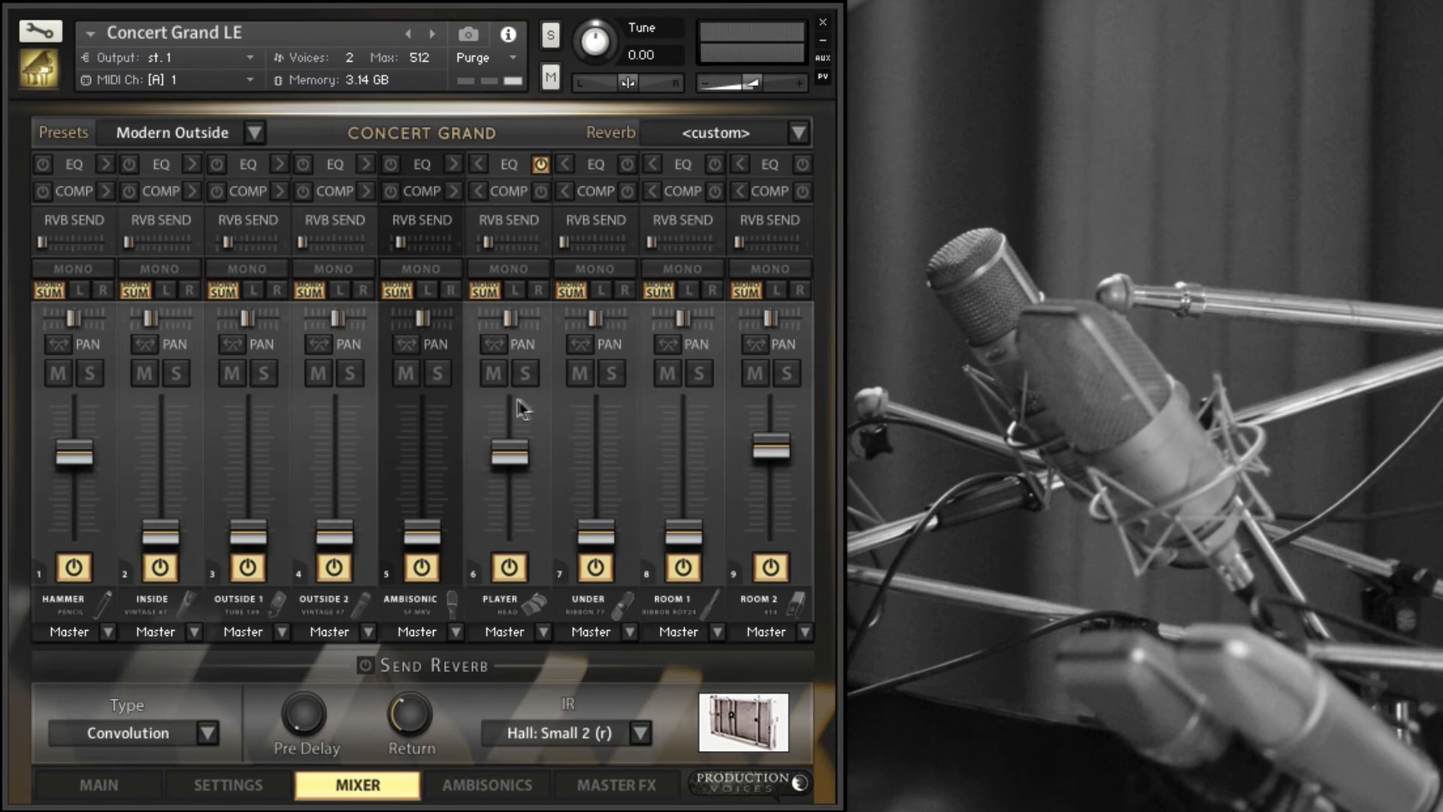
# Raise the Player fader slightly while the channel is soloed, and clear its solo
pyautogui.click(359, 378)
pyautogui.click(148, 375)
pyautogui.moveTo(511, 453); pyautogui.dragTo(516, 430)
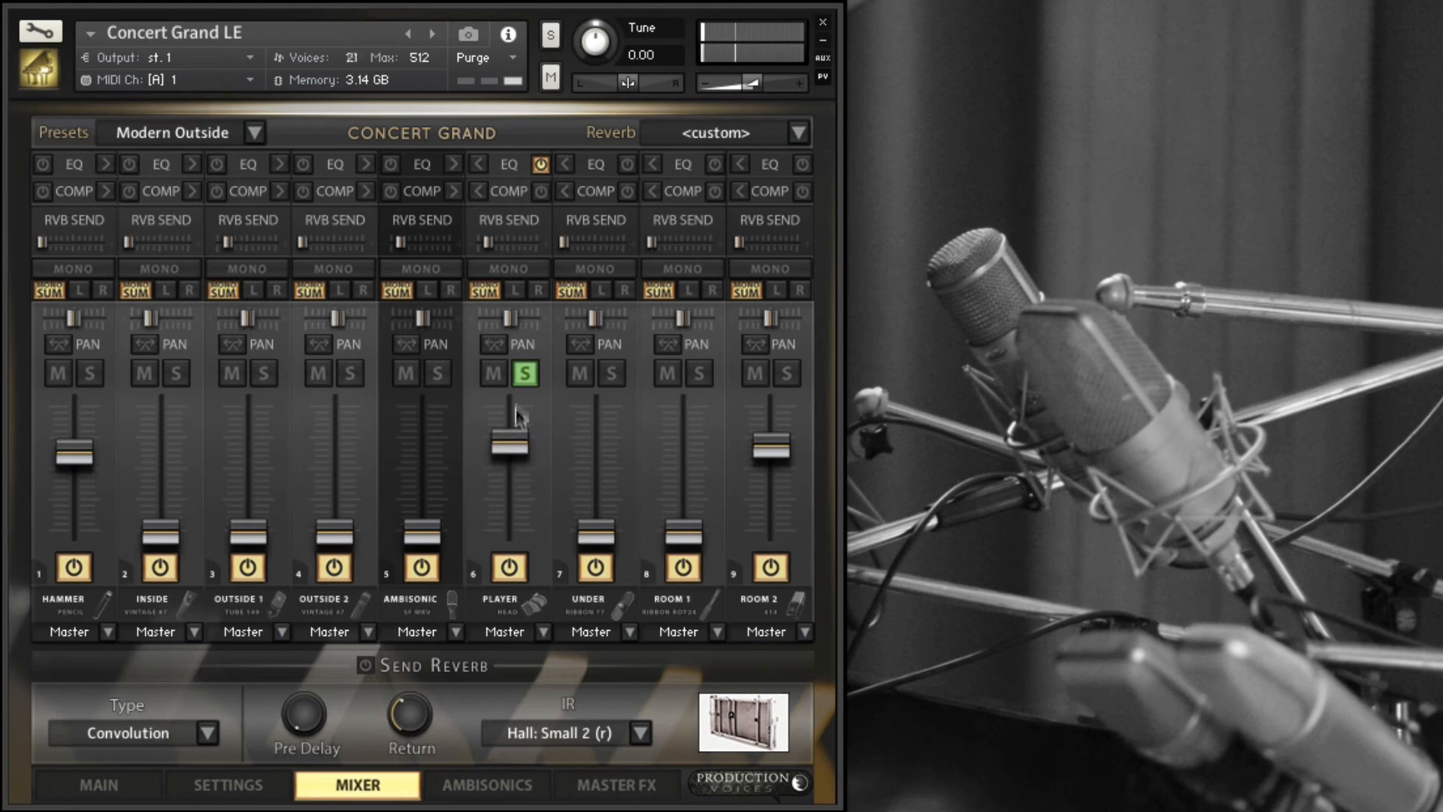
pyautogui.click(524, 373)
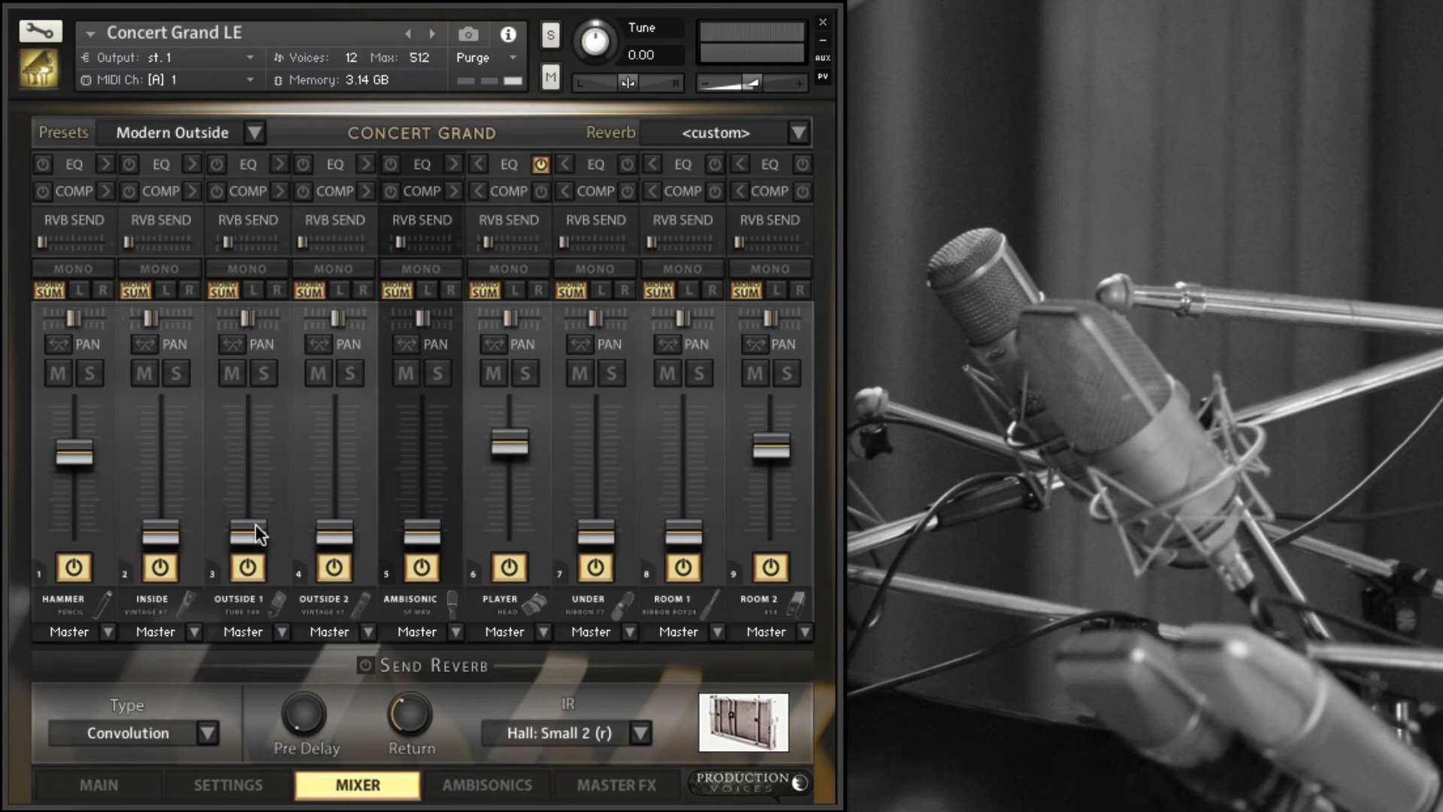
# Raise the Outside 1 fader to about the Player fader's level, and briefly mute the Room 2 and Player channels
pyautogui.moveTo(255, 524); pyautogui.dragTo(246, 398)
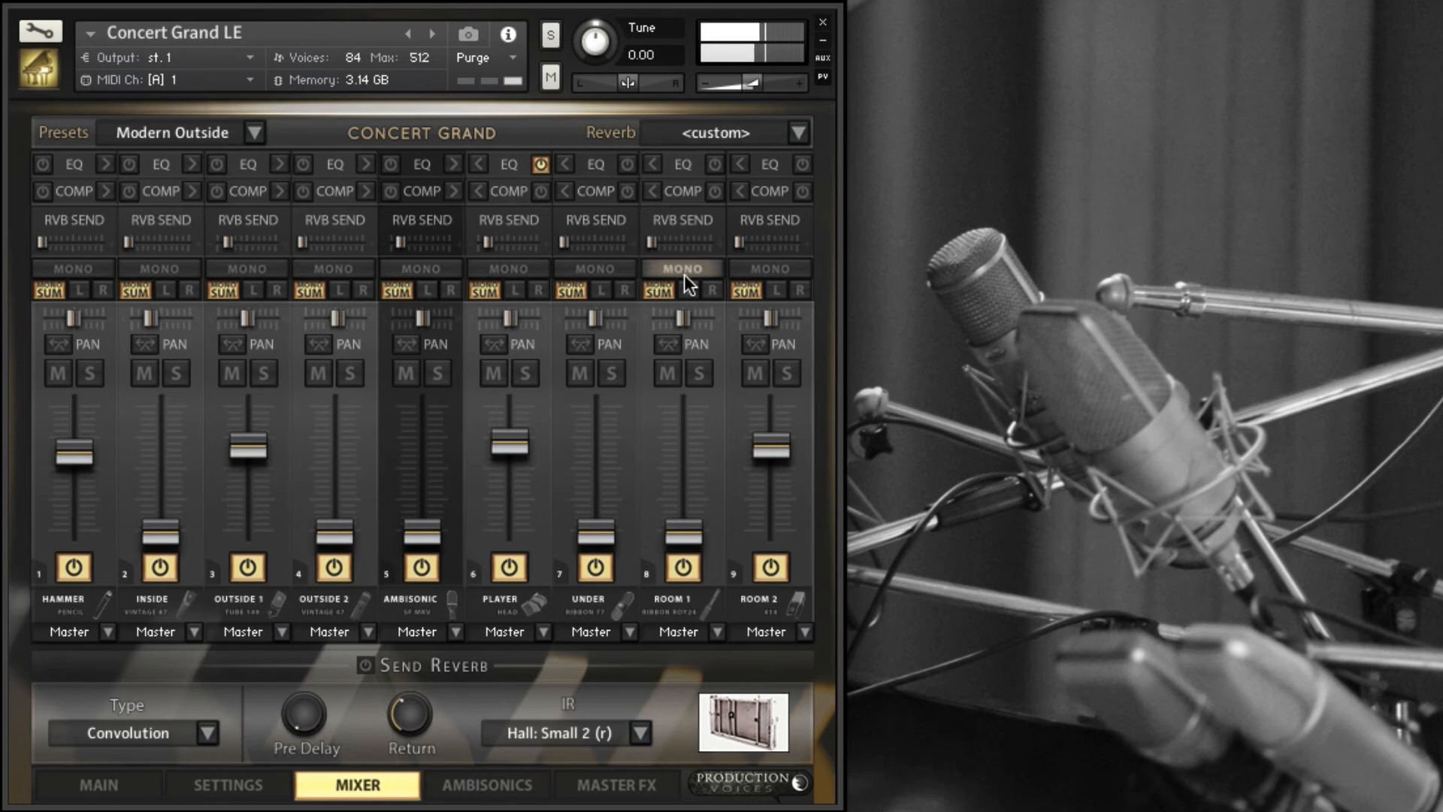
pyautogui.click(755, 373)
pyautogui.click(494, 373)
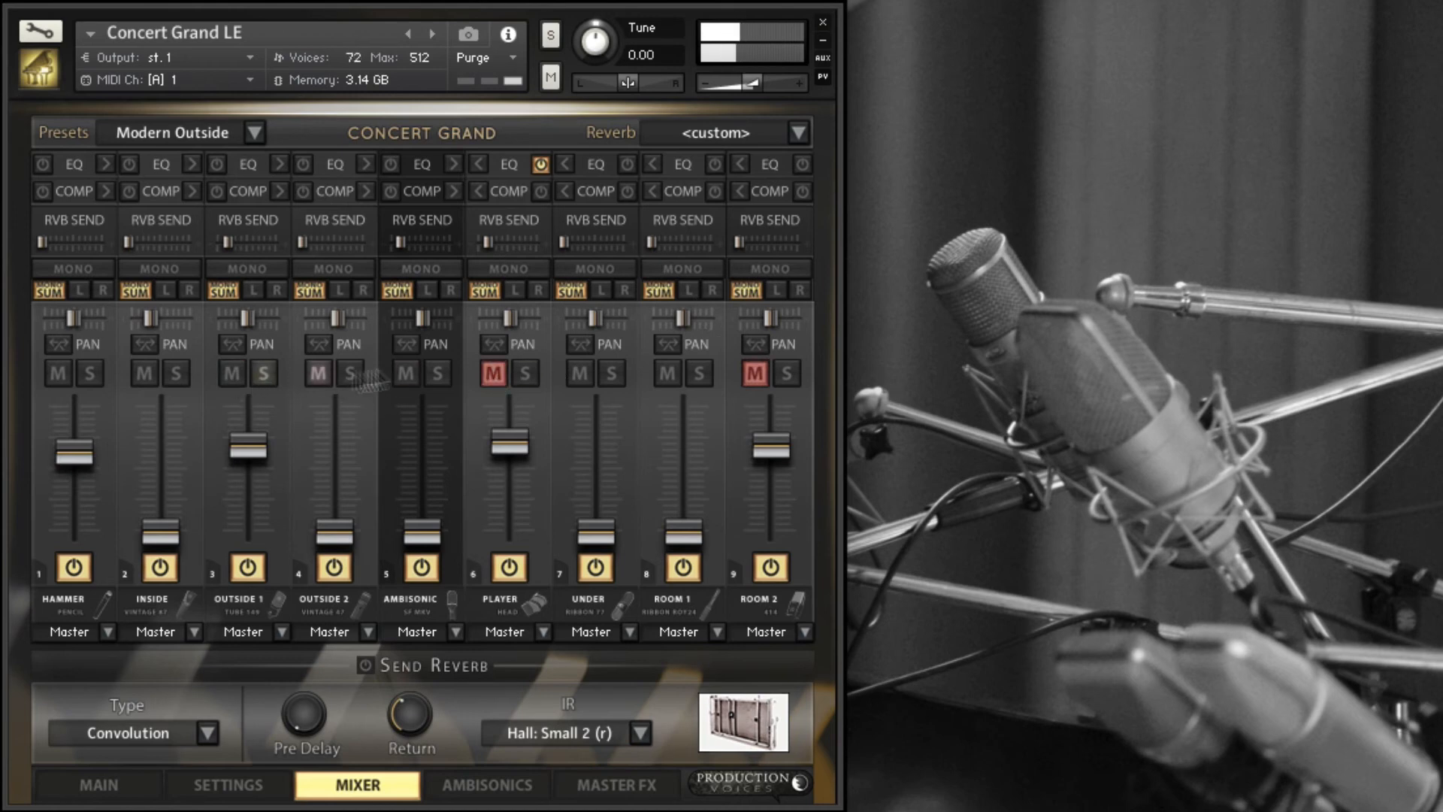
pyautogui.click(495, 372)
pyautogui.click(754, 373)
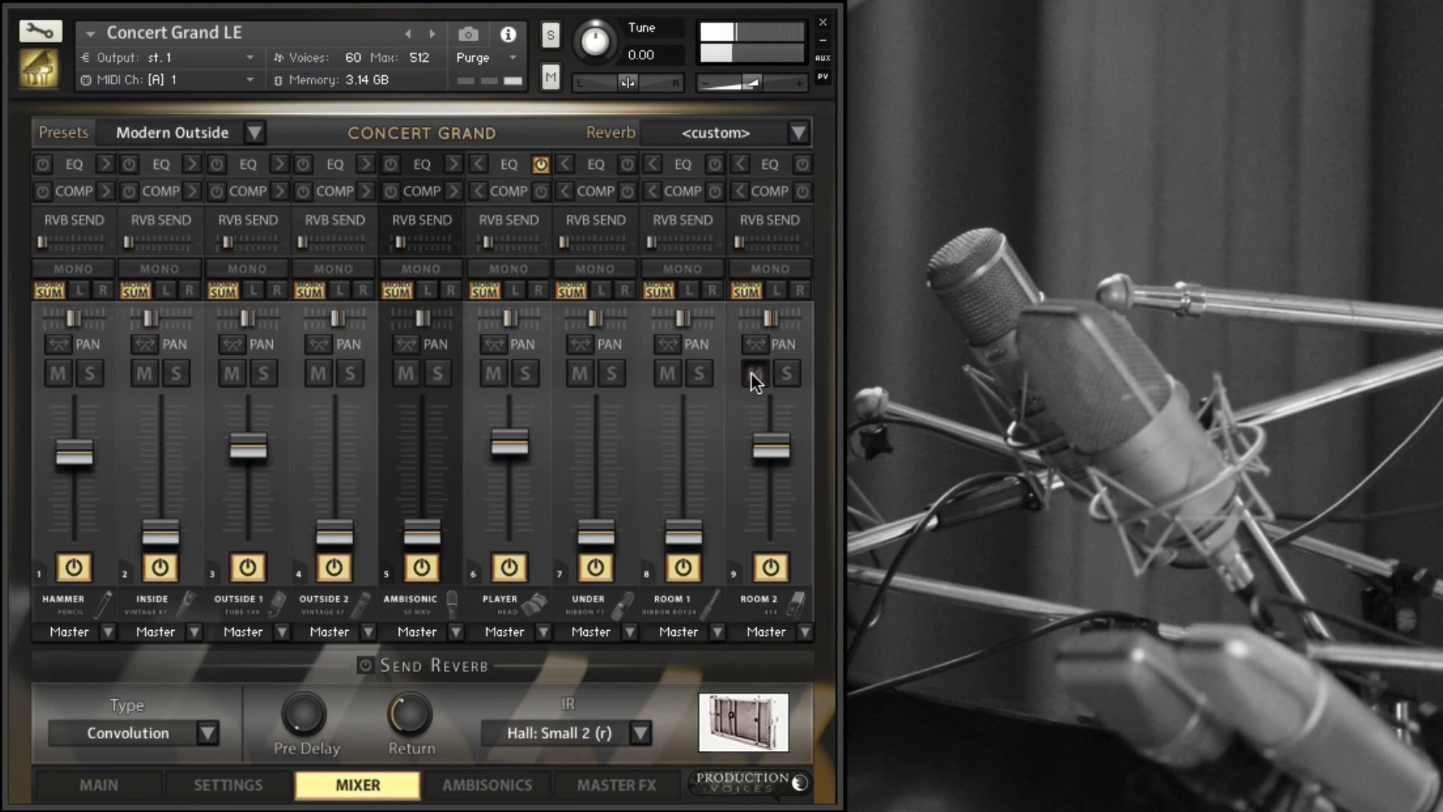
pyautogui.click(145, 373)
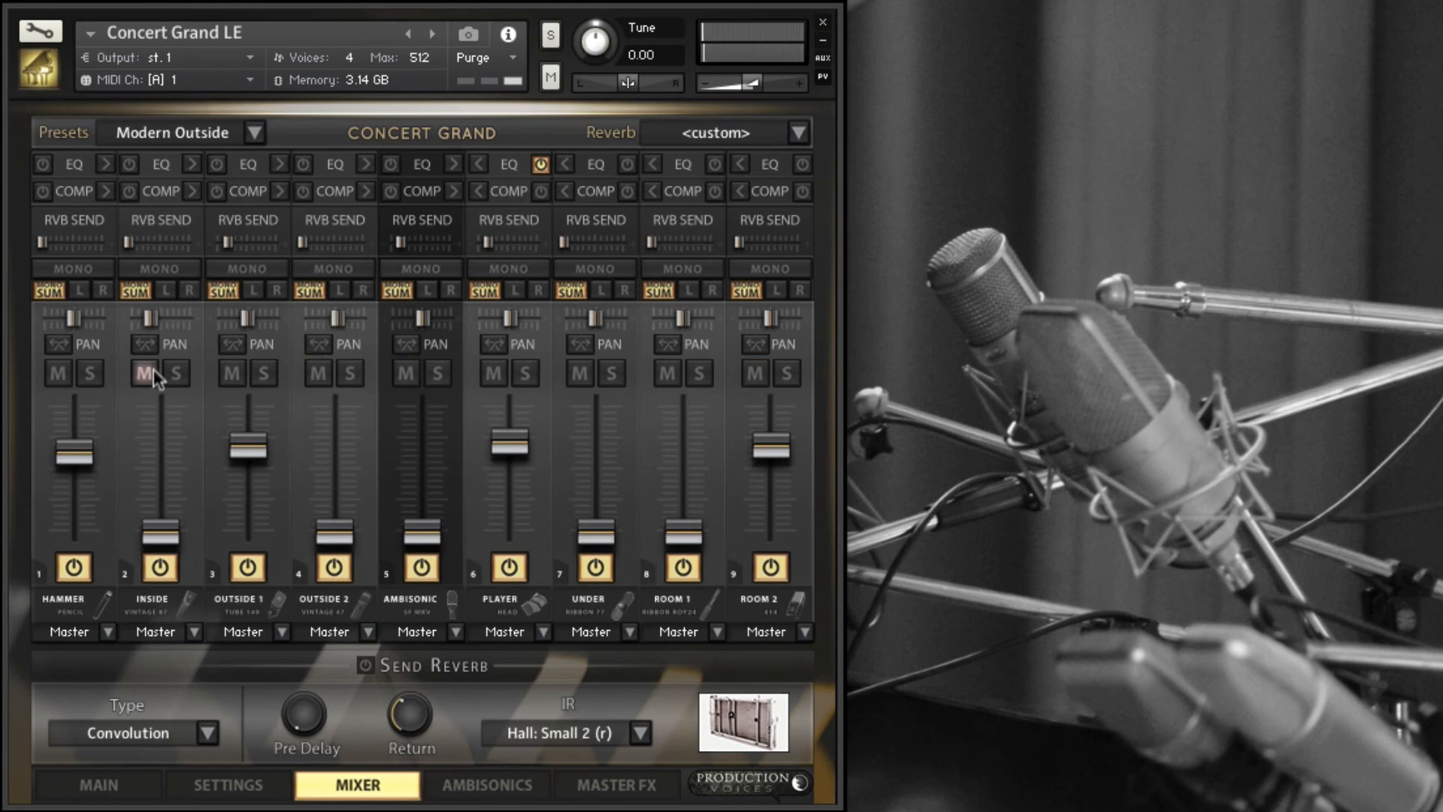
# Lower the Hammer fader slightly and bring it back up to about its previous level
pyautogui.moveTo(78, 452); pyautogui.dragTo(84, 484)
pyautogui.moveTo(86, 449); pyautogui.dragTo(95, 494)
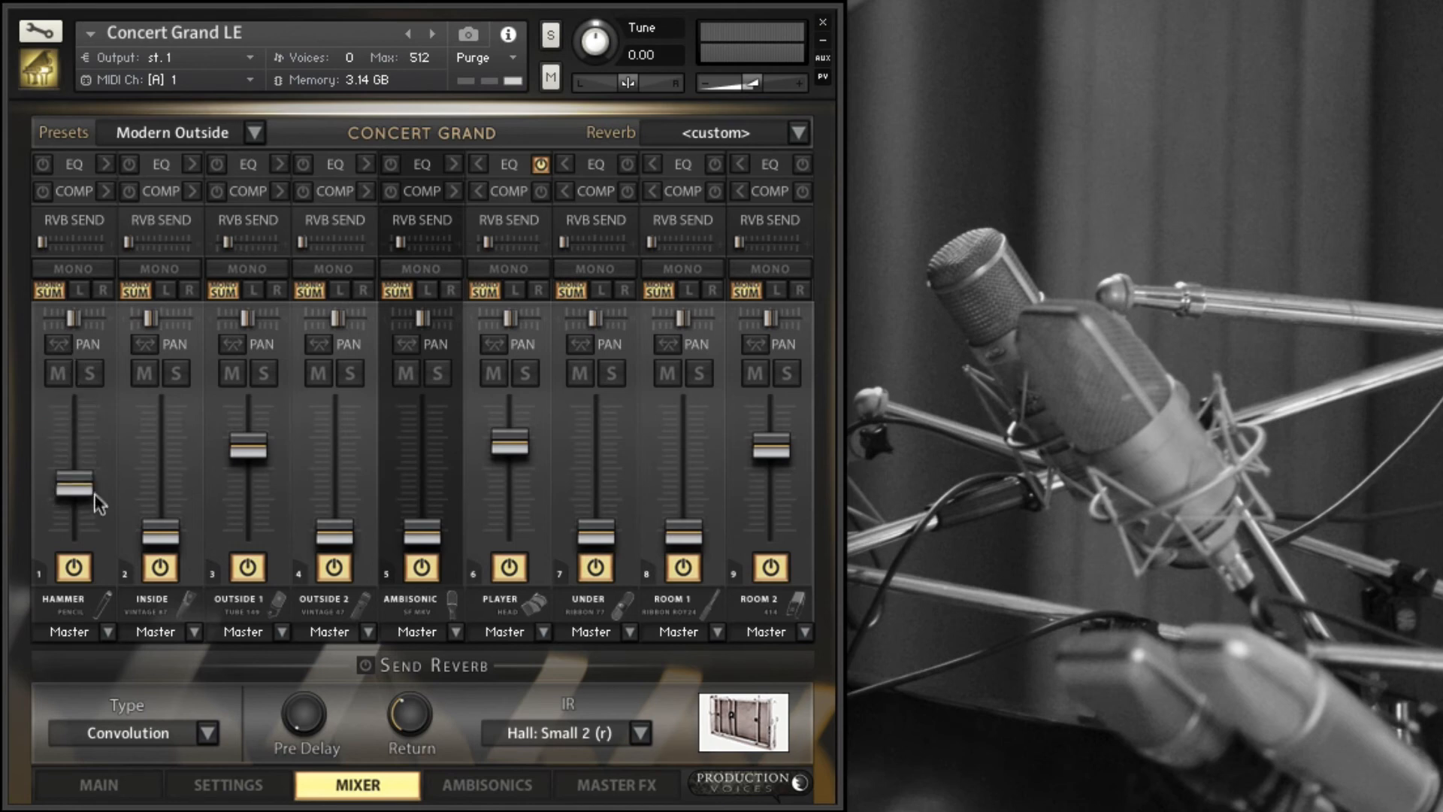
pyautogui.moveTo(98, 408); pyautogui.dragTo(91, 376)
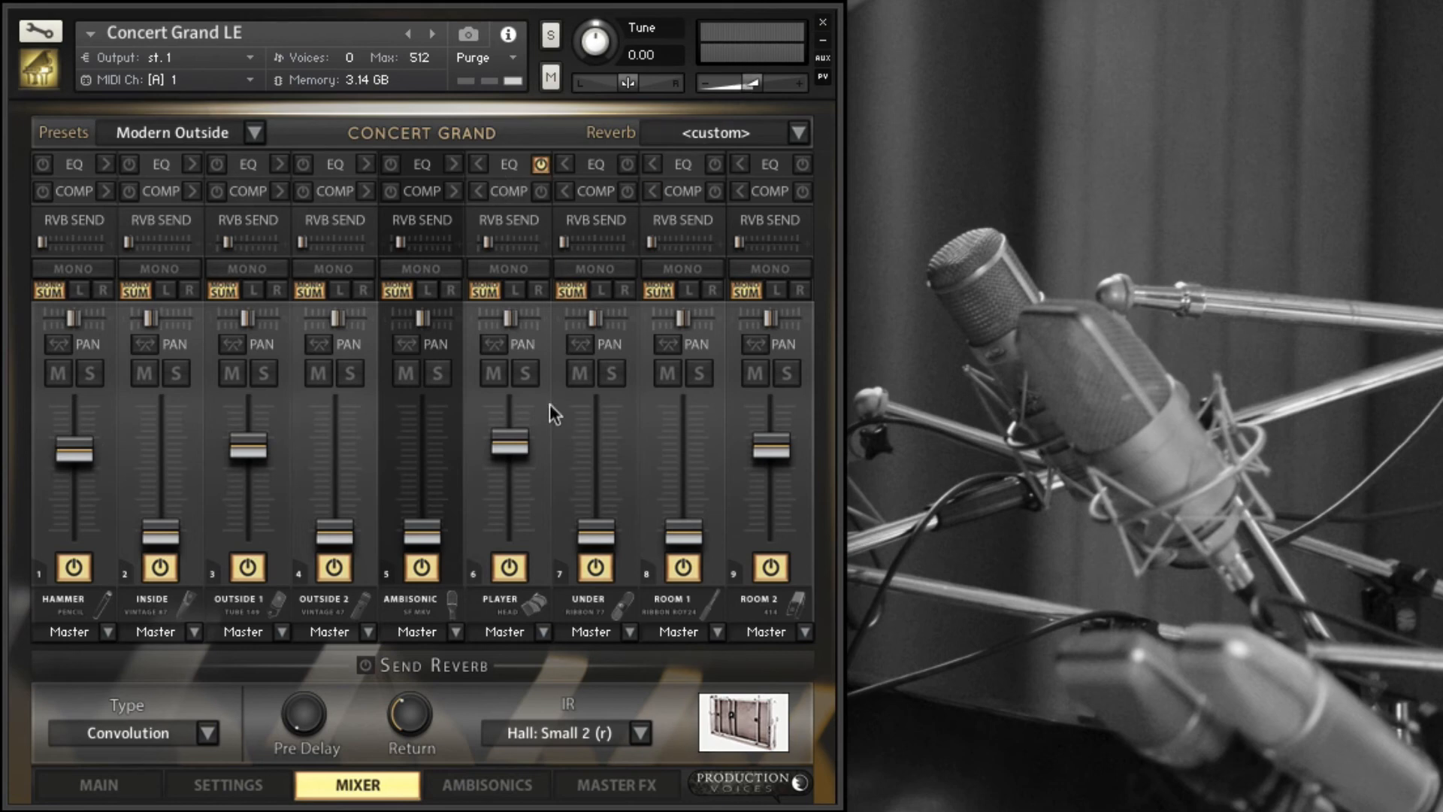
# Raise the Player, Room 2, Outside 1 and Hammer faders close to the top of their travel
pyautogui.moveTo(510, 445); pyautogui.dragTo(510, 410)
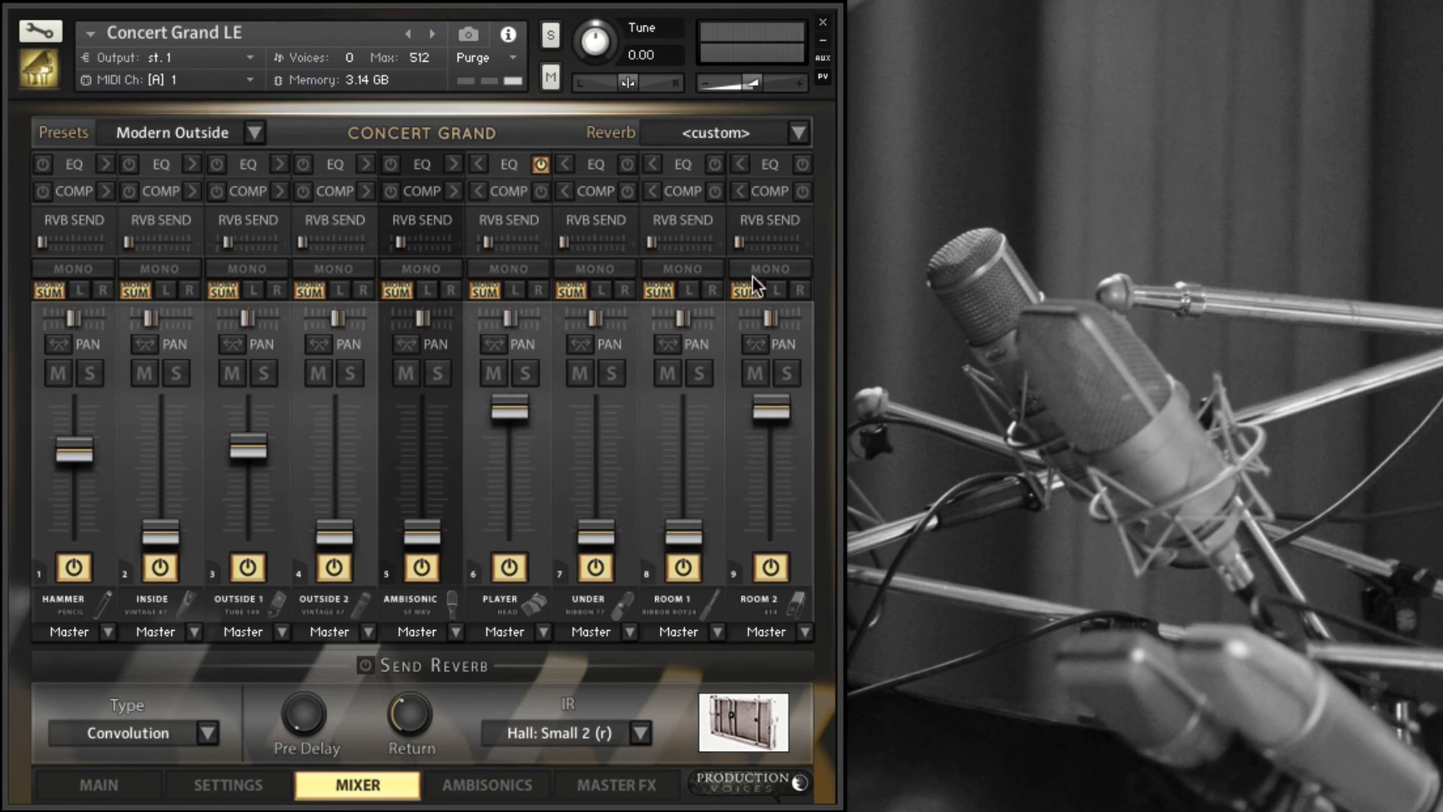
pyautogui.moveTo(248, 448); pyautogui.dragTo(242, 302)
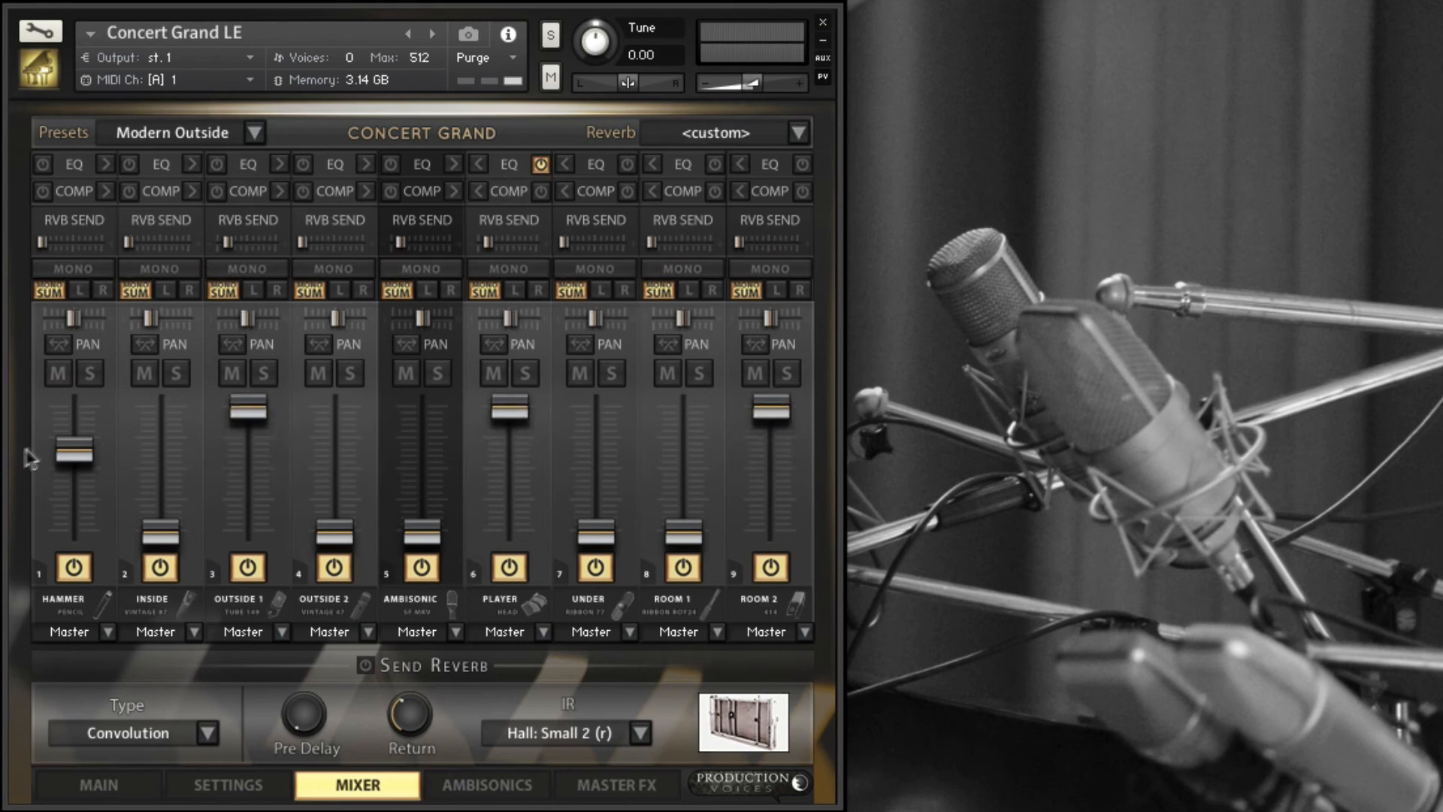
pyautogui.moveTo(63, 444); pyautogui.dragTo(65, 402)
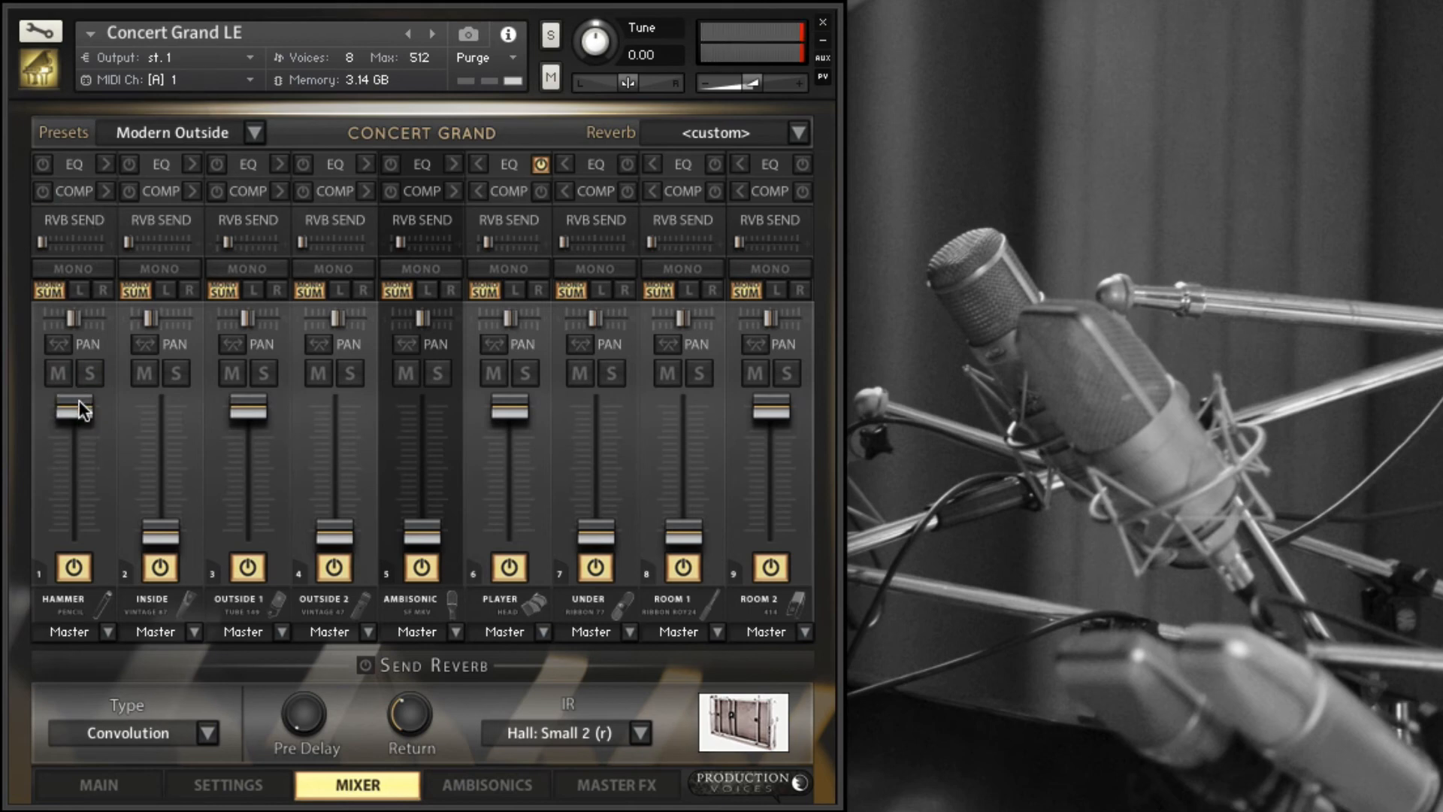
# Bring the Hammer fader back down, and reset the Outside 1, Player and Room 2 faders to their default level
pyautogui.moveTo(74, 410); pyautogui.dragTo(74, 455)
pyautogui.keyDown('super'); pyautogui.click(235, 413); pyautogui.keyUp('super')
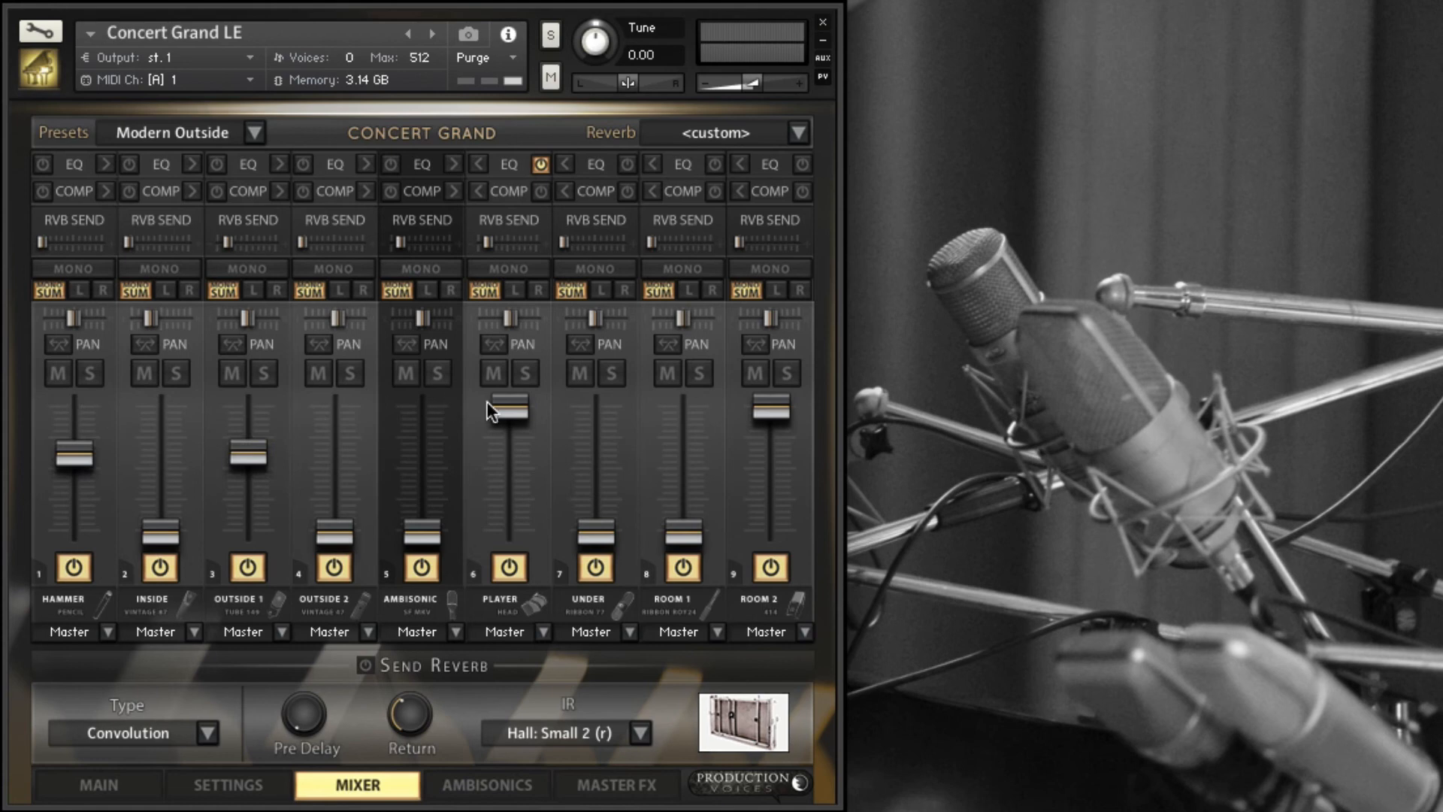
pyautogui.keyDown('super'); pyautogui.click(508, 408); pyautogui.keyUp('super')
pyautogui.keyDown('super'); pyautogui.click(783, 408); pyautogui.keyUp('super')
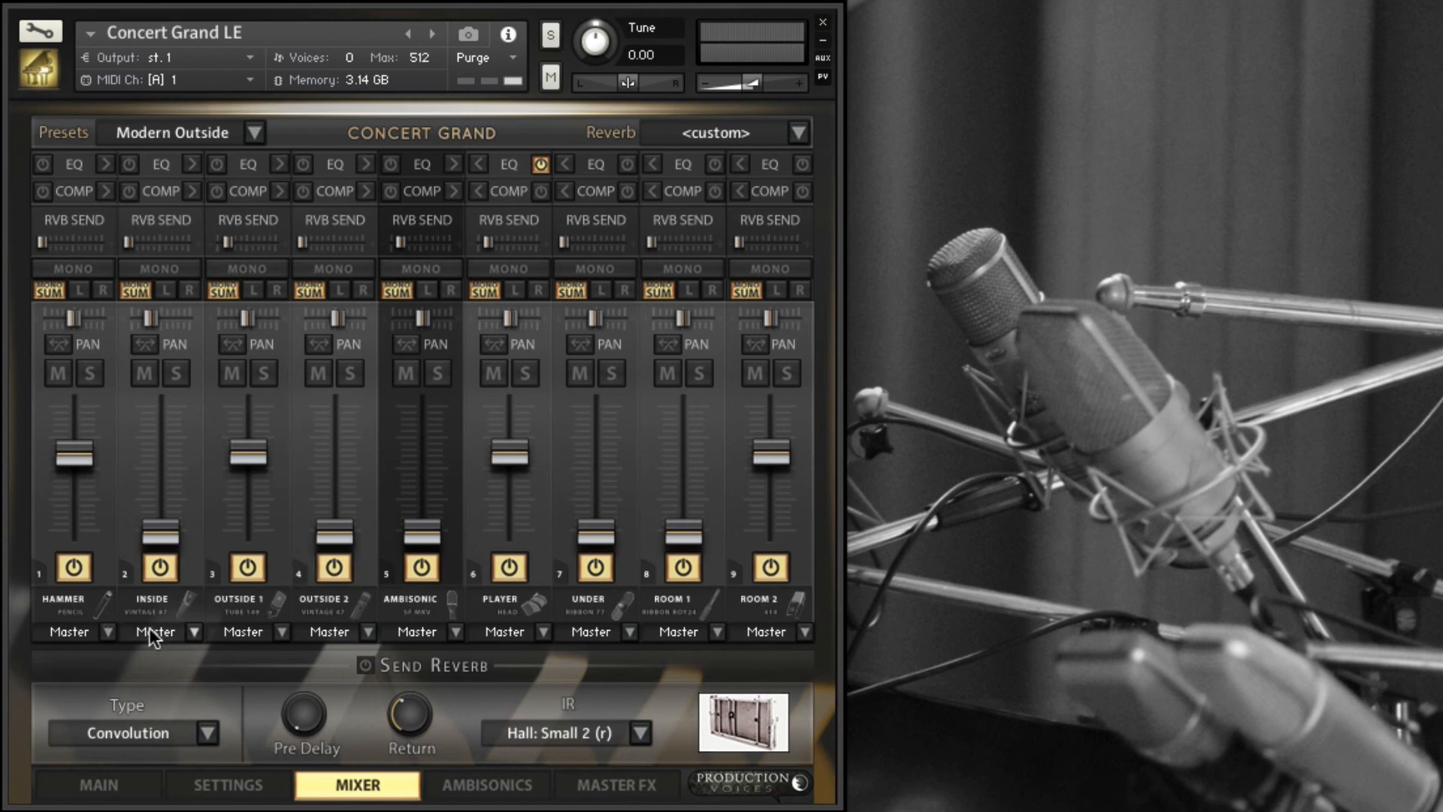
# Examine the output routing choices for the Hammer channel, leaving it assigned to Master
pyautogui.click(109, 632)
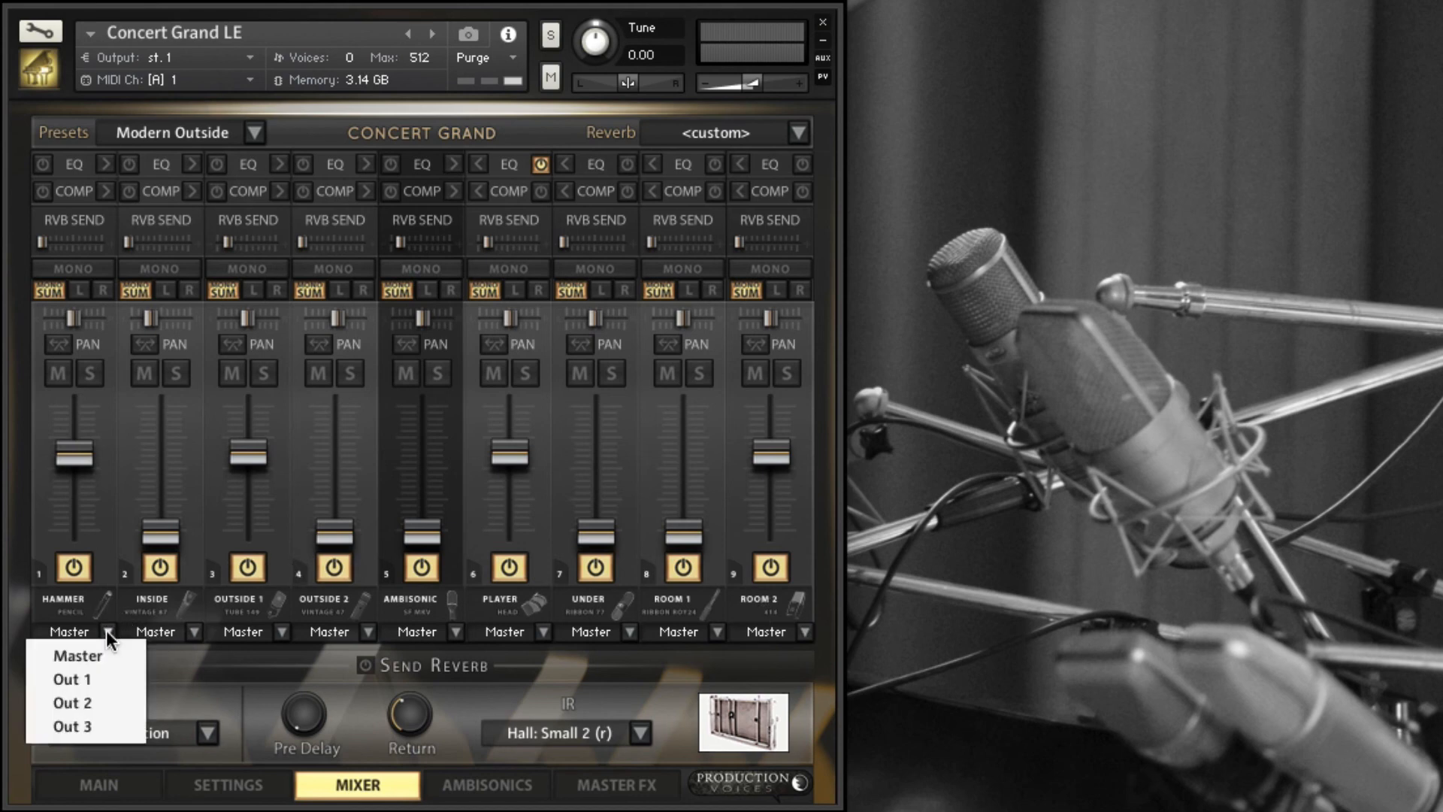
pyautogui.click(112, 612)
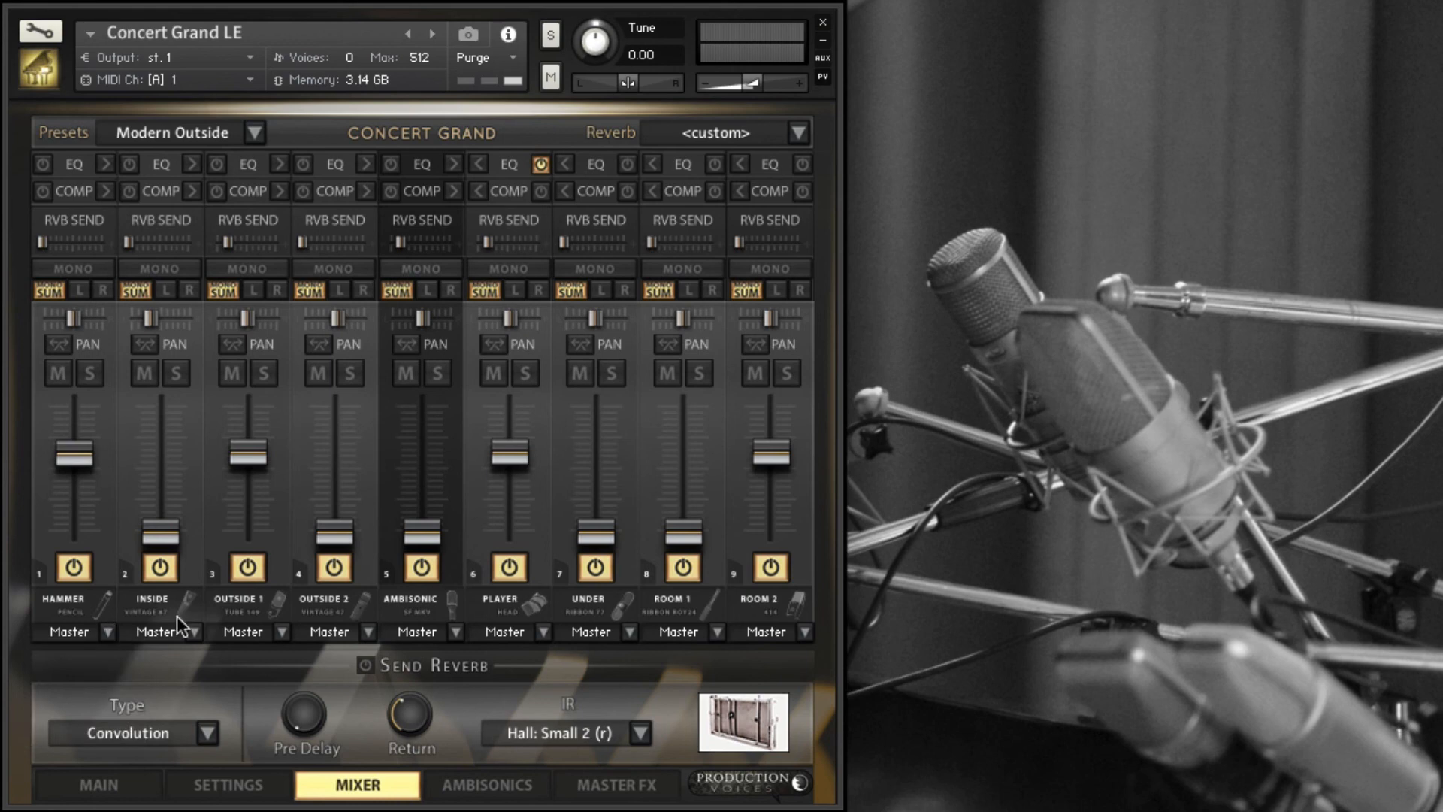